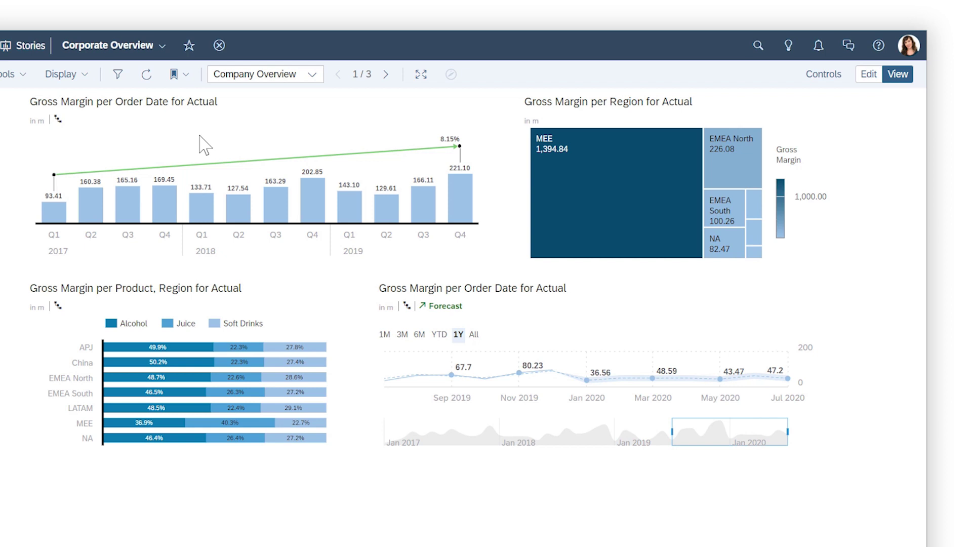
Filter the Gross Margin per Order Date chart to Q1–Q4 2018
click(202, 205)
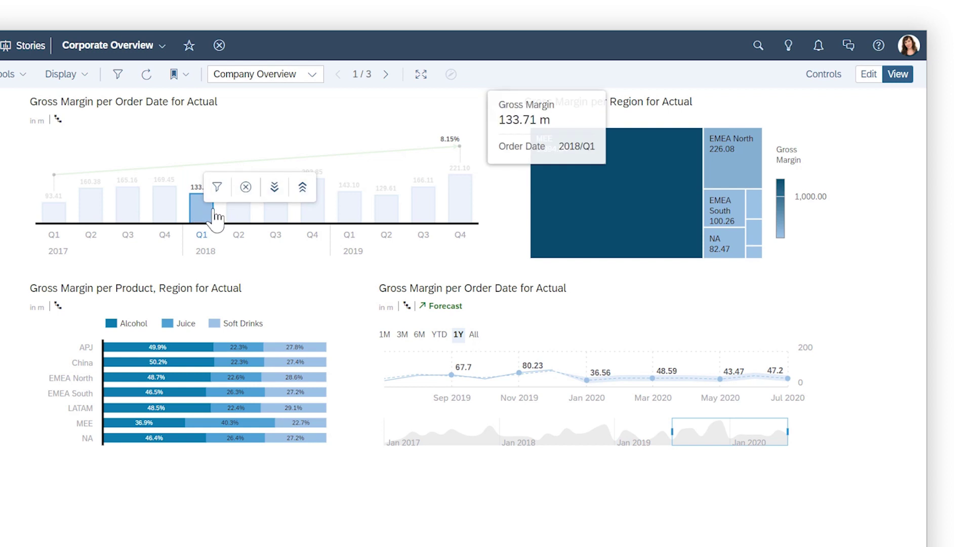
ctrl+click(236, 215)
ctrl+click(275, 217)
ctrl+click(316, 216)
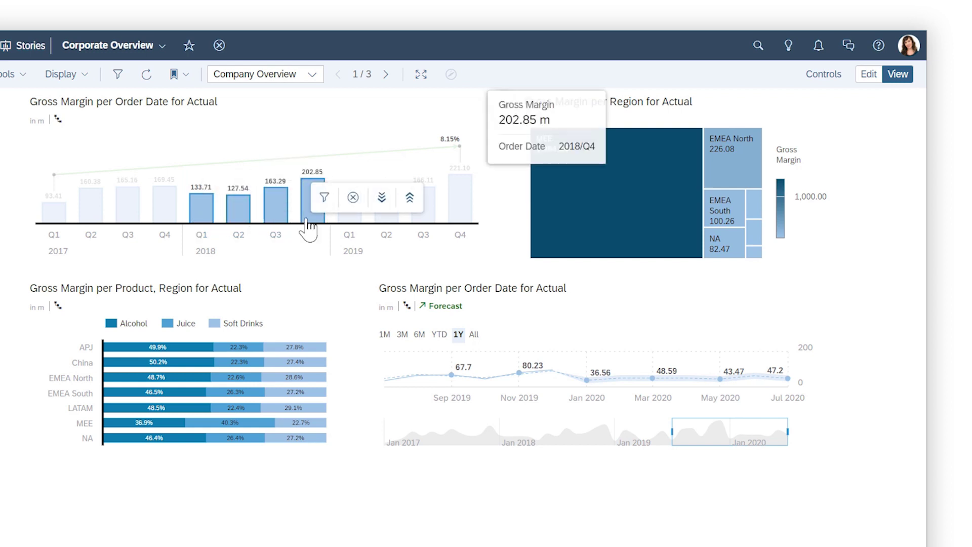
click(325, 198)
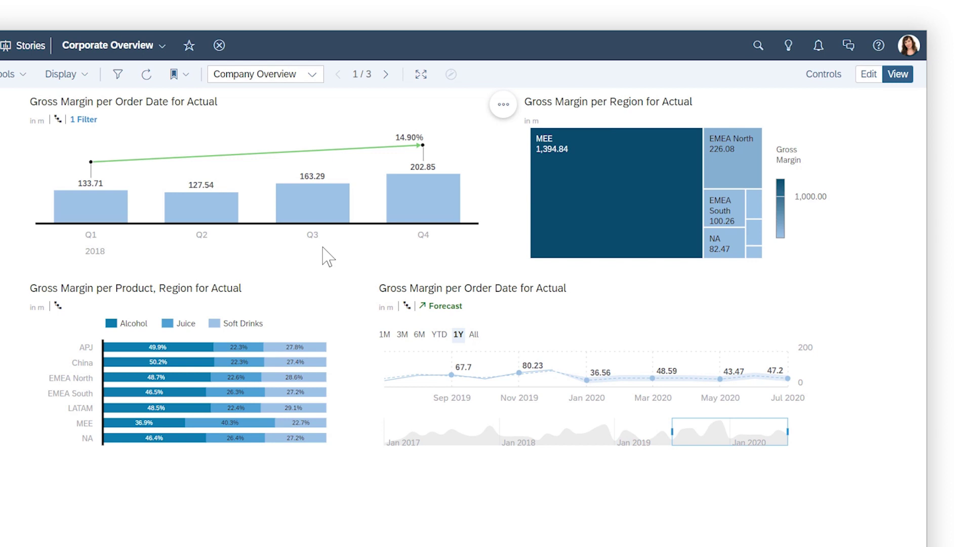
Exclude MEE from the regional treemap; briefly select and clear Soft Drinks
click(653, 242)
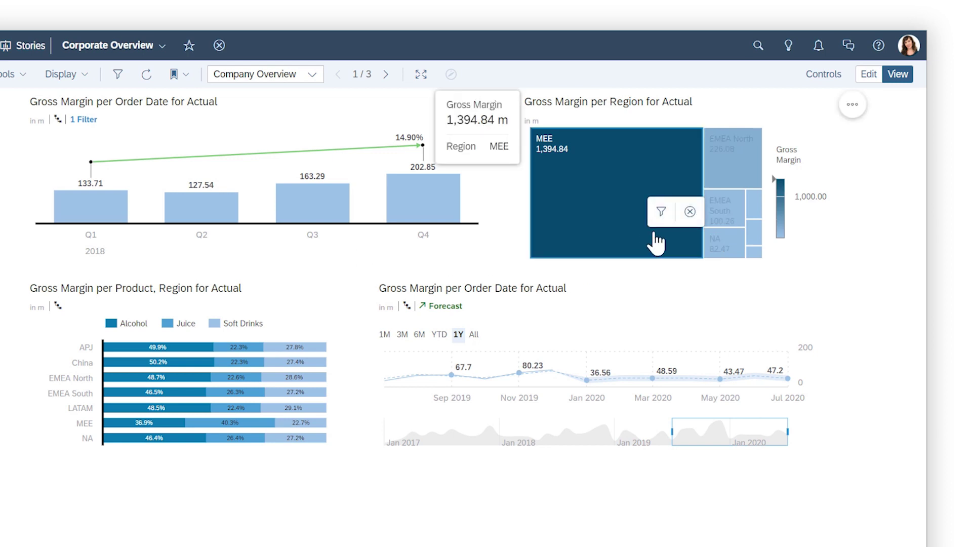
click(689, 211)
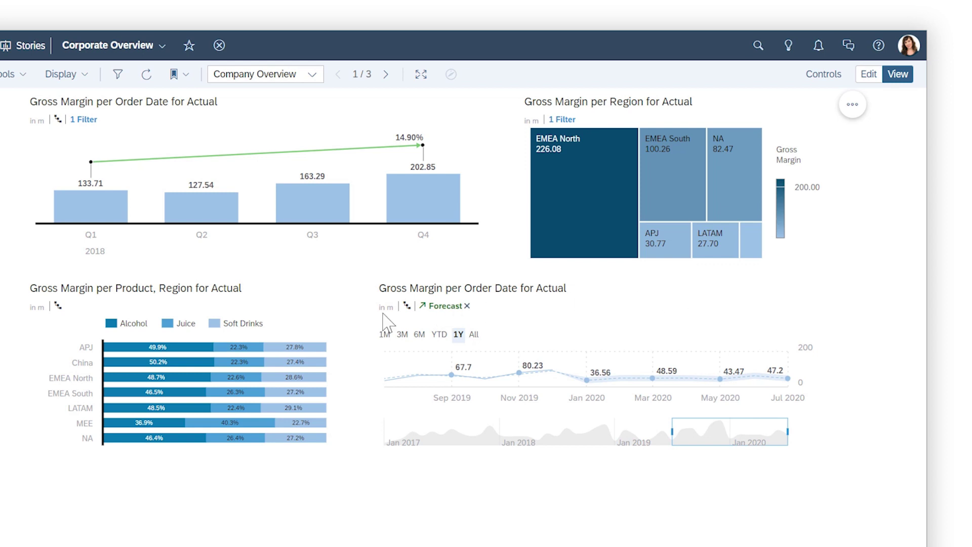
click(216, 325)
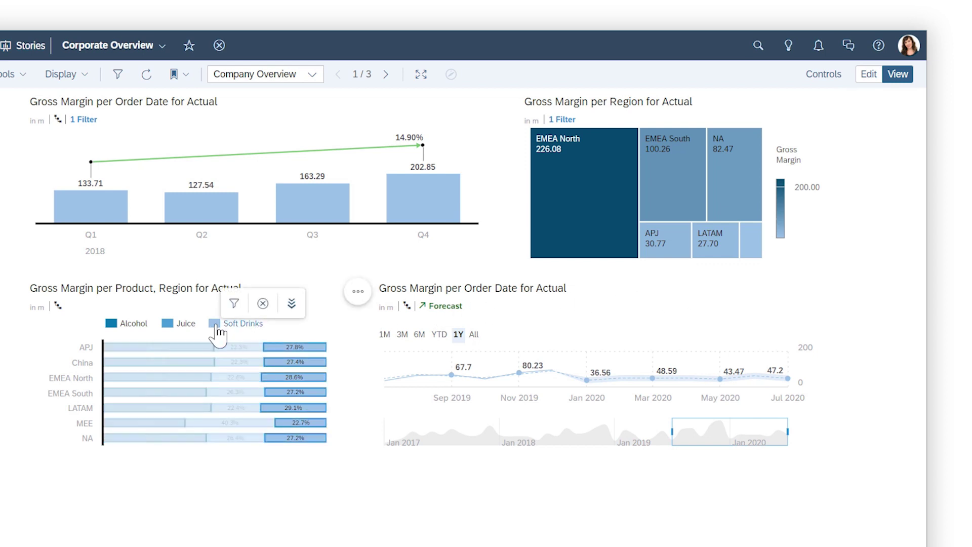
click(218, 327)
Filter the product chart to APJ, then remove that filter
click(86, 350)
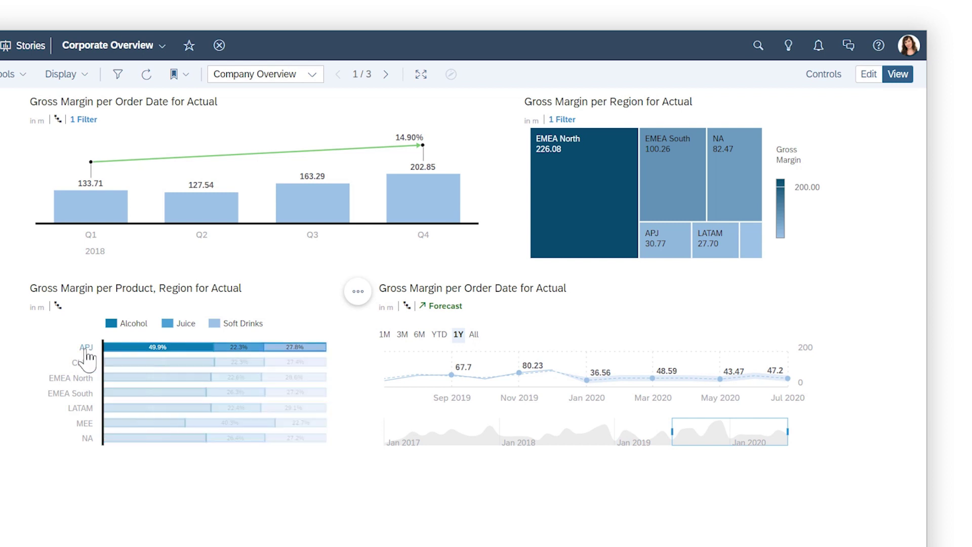
click(101, 328)
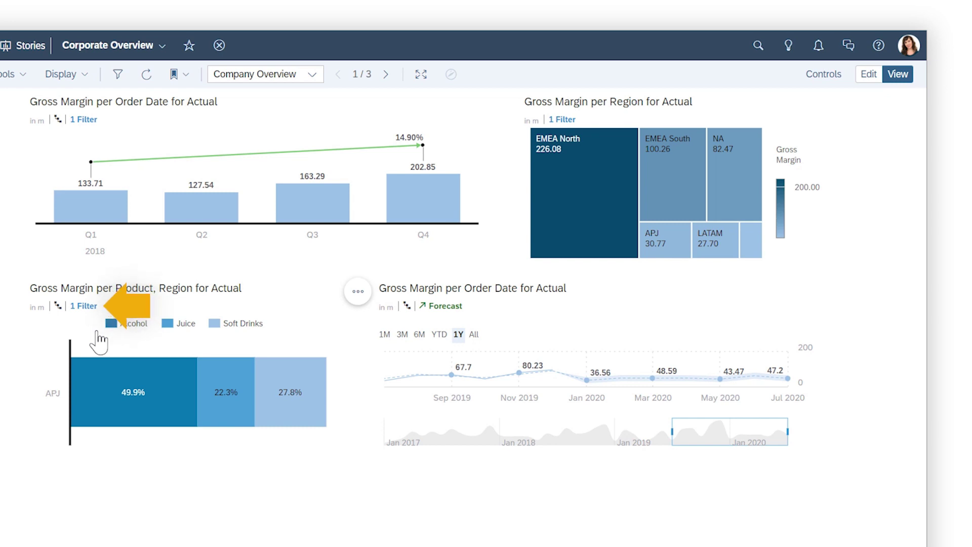
click(104, 307)
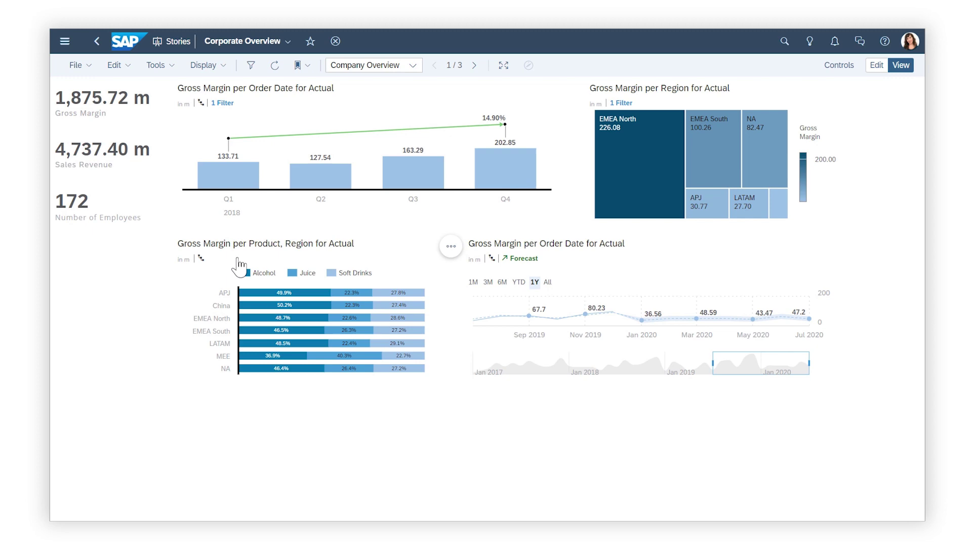
On HR Details, filter the table to employees C5:C9, then advance to Shipping Analysis
click(475, 65)
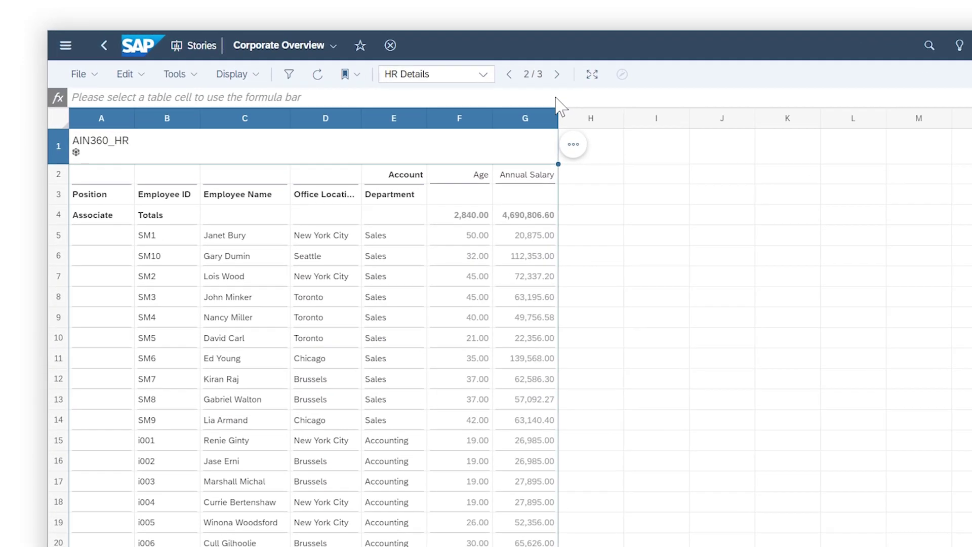
drag(274, 241, 270, 323)
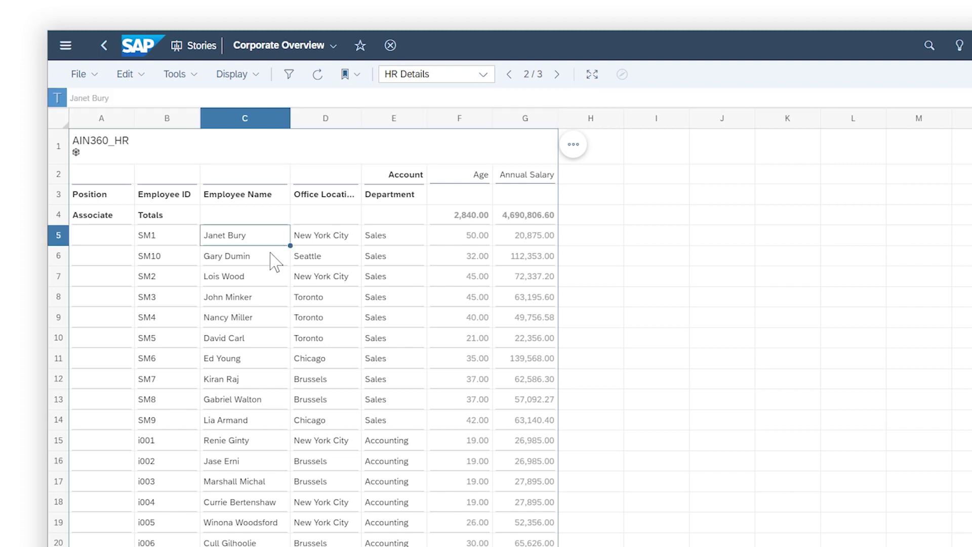
right_click(269, 327)
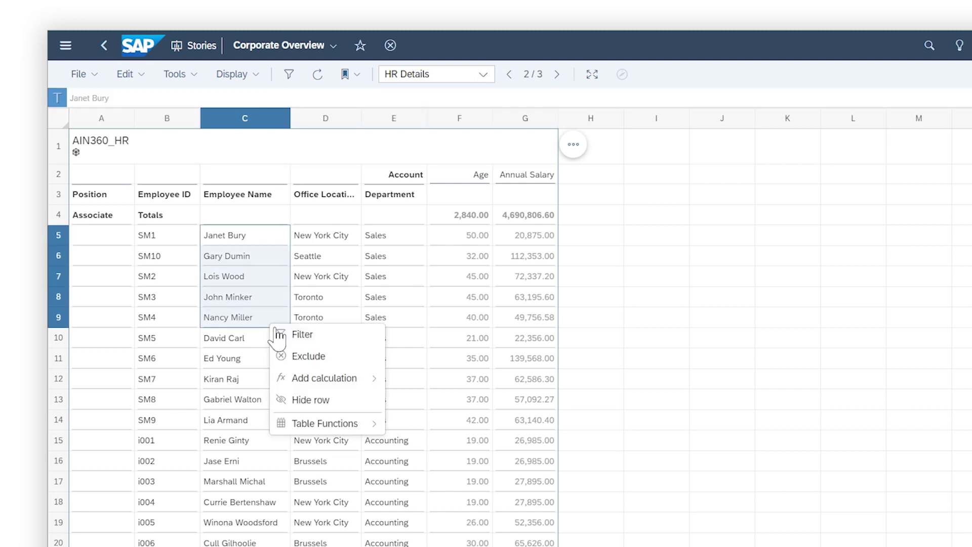
click(292, 335)
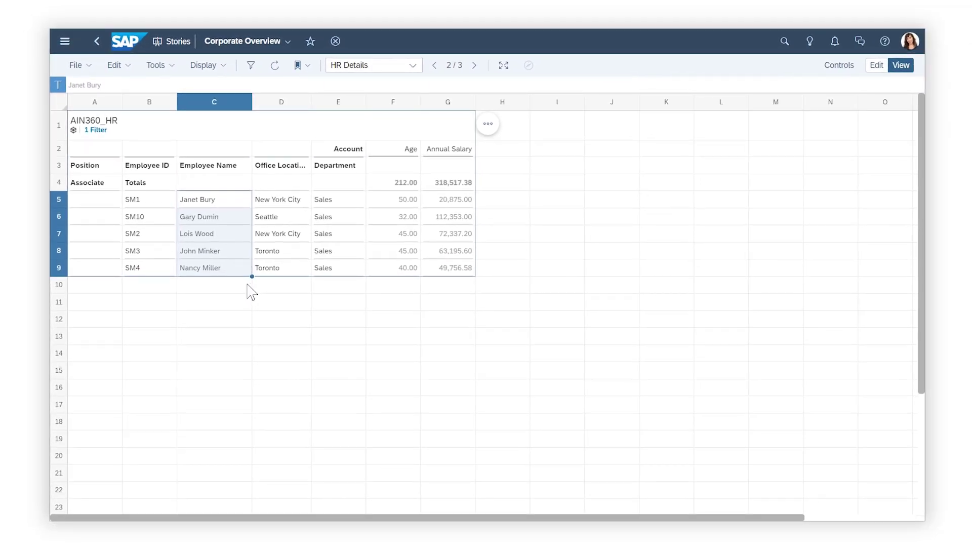
click(474, 65)
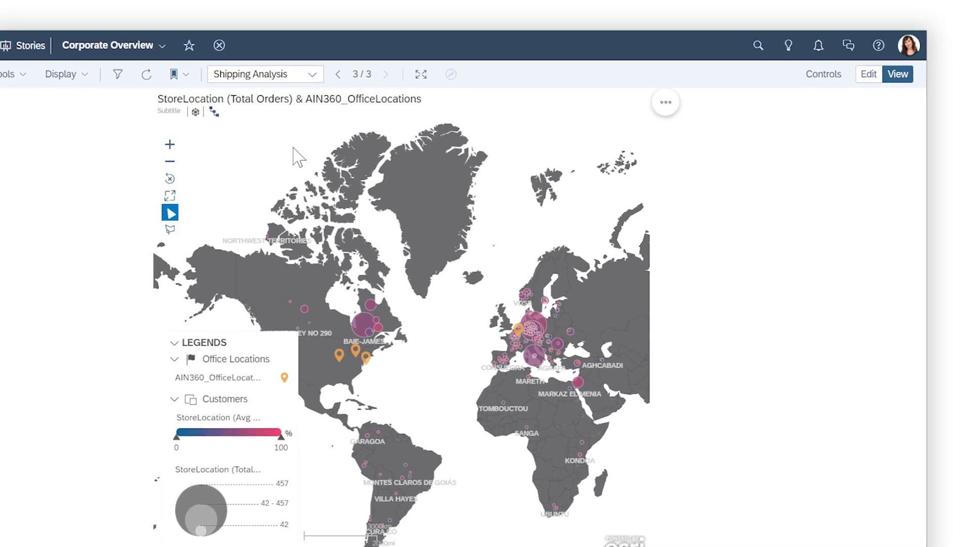
Lasso-select stores in eastern North America with the polygon tool and filter the map
click(169, 229)
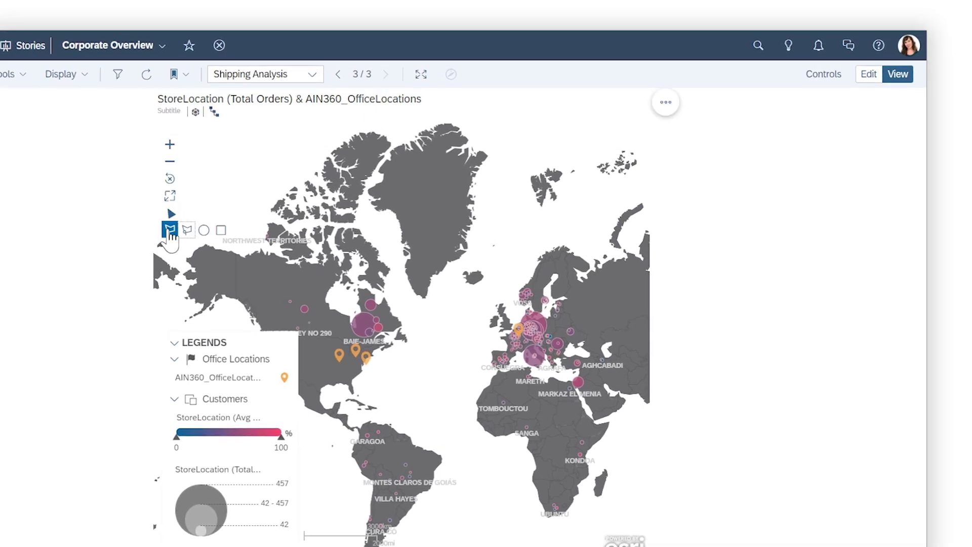
click(187, 230)
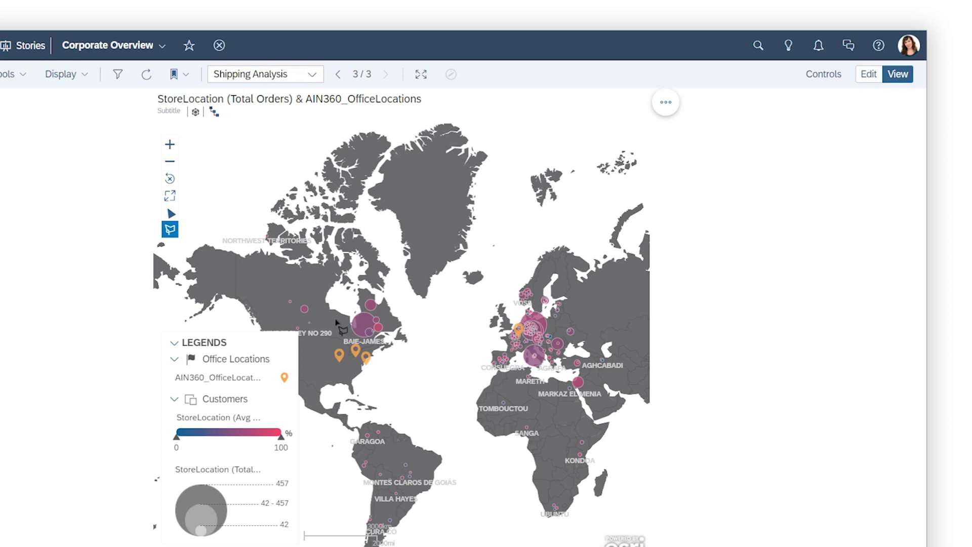
drag(346, 303, 334, 376)
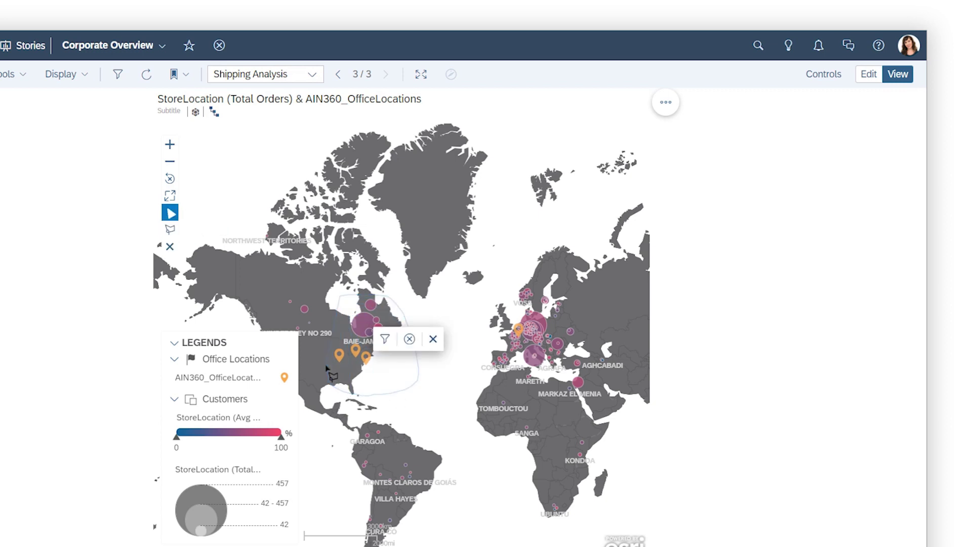
click(384, 341)
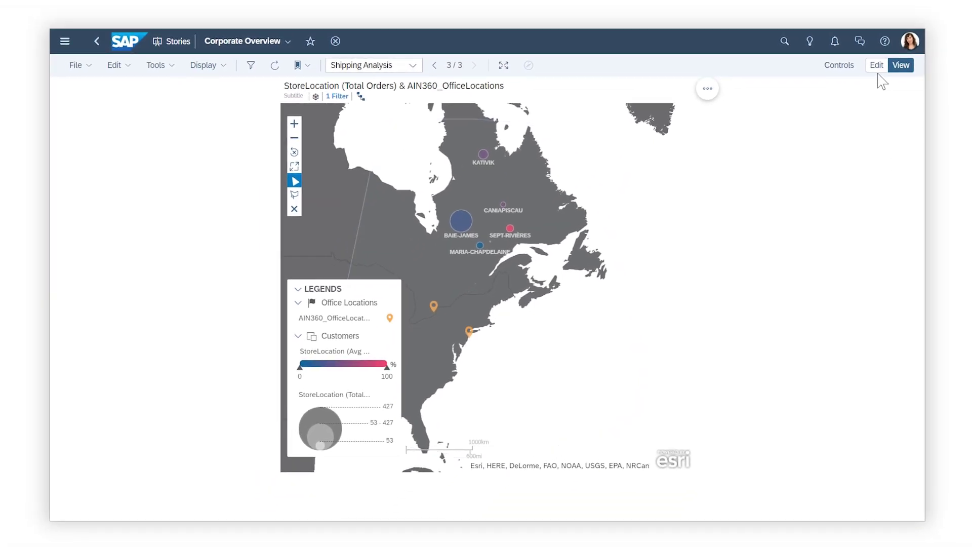
Enter edit mode and delete the map's Polygon Filter in the Designer
click(877, 65)
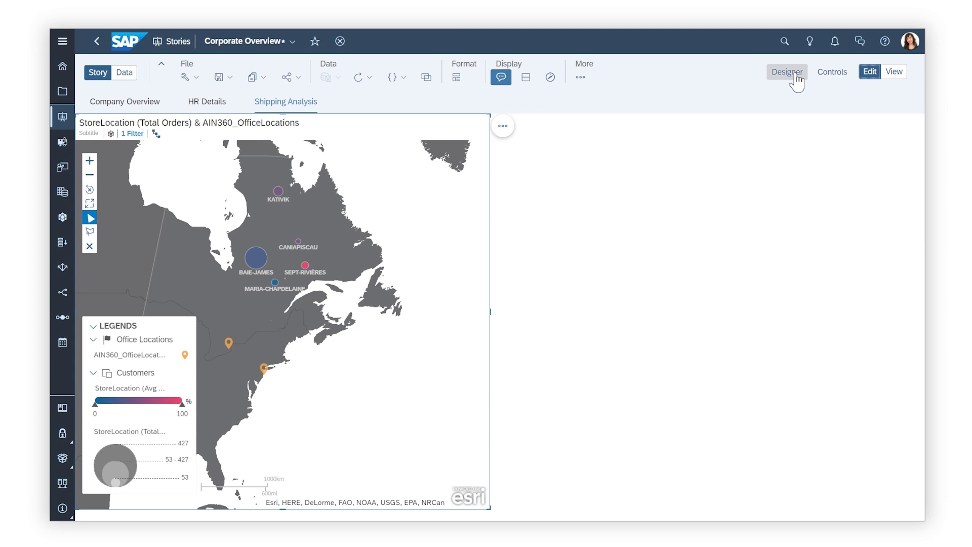
click(796, 75)
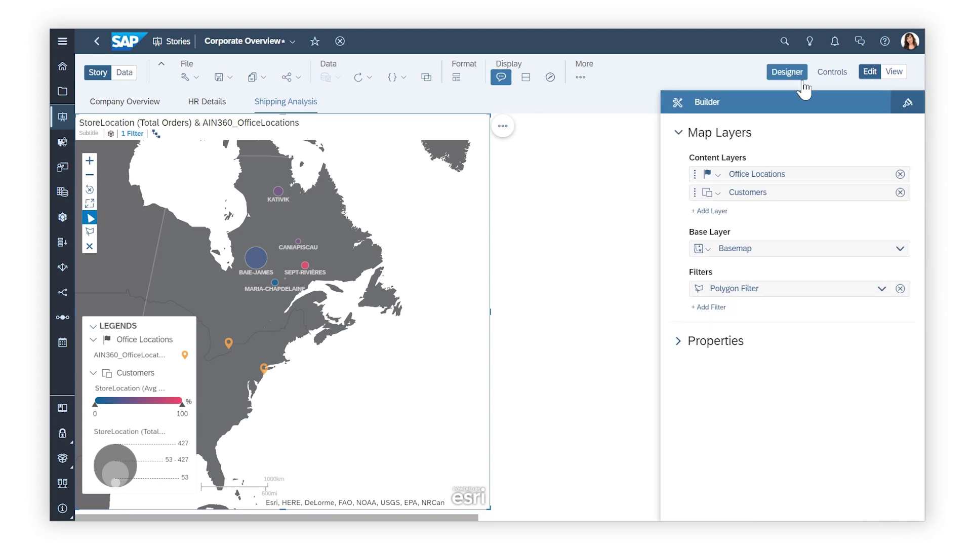
click(900, 290)
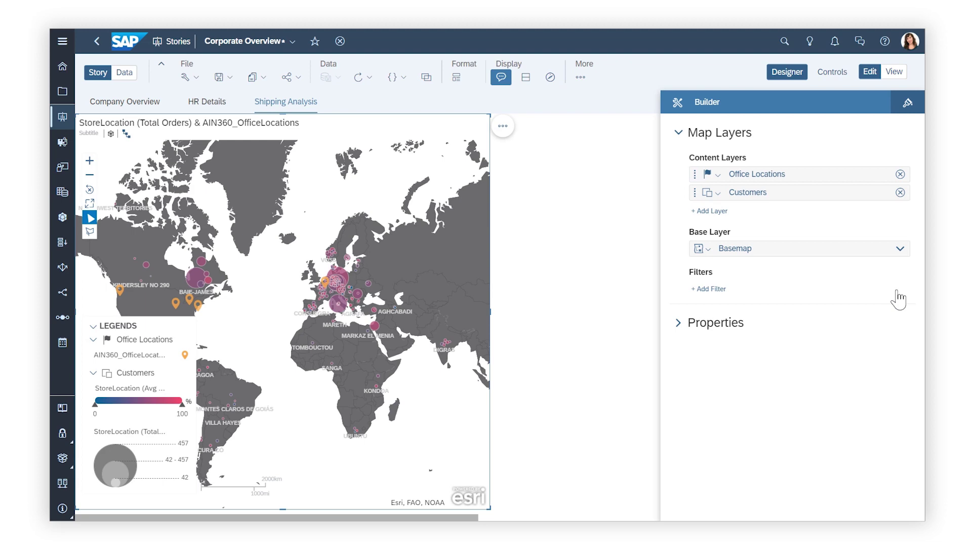
Add a Distance filter: within 1000 km of AIN360_OfficeLocations
click(726, 290)
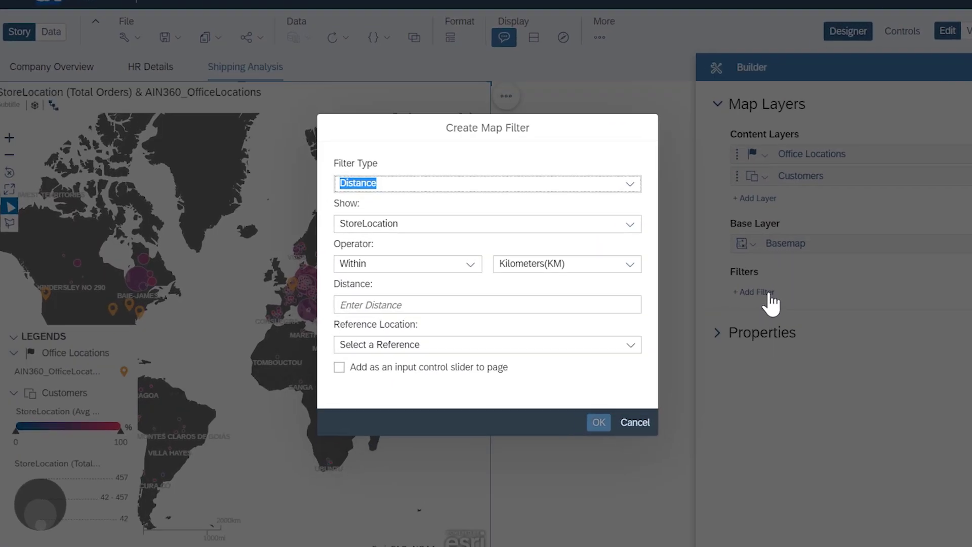
click(639, 189)
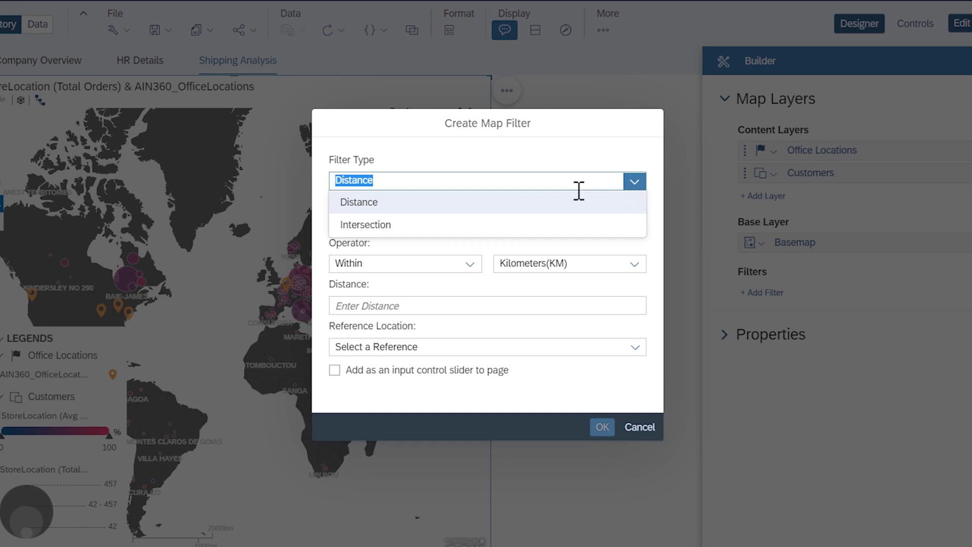
click(369, 204)
click(364, 306)
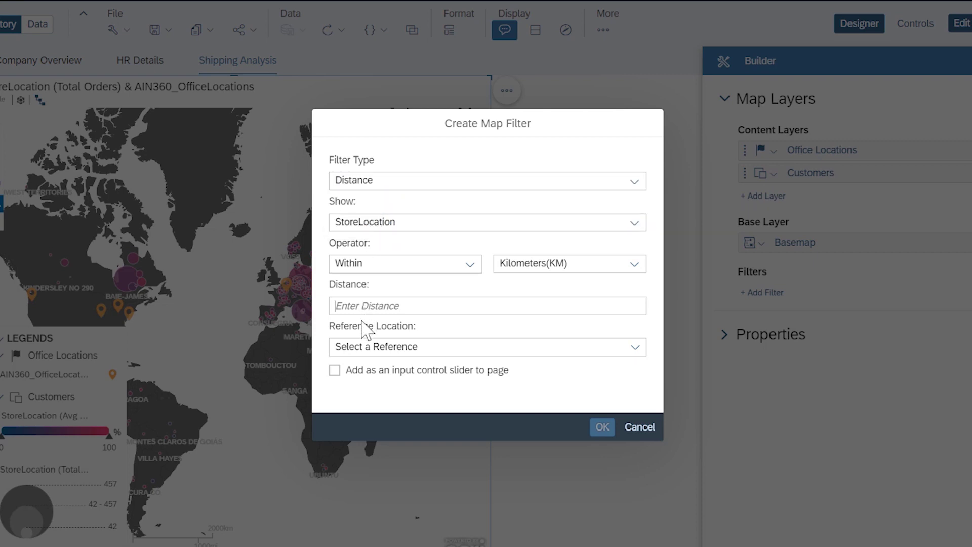
text(1000)
click(635, 350)
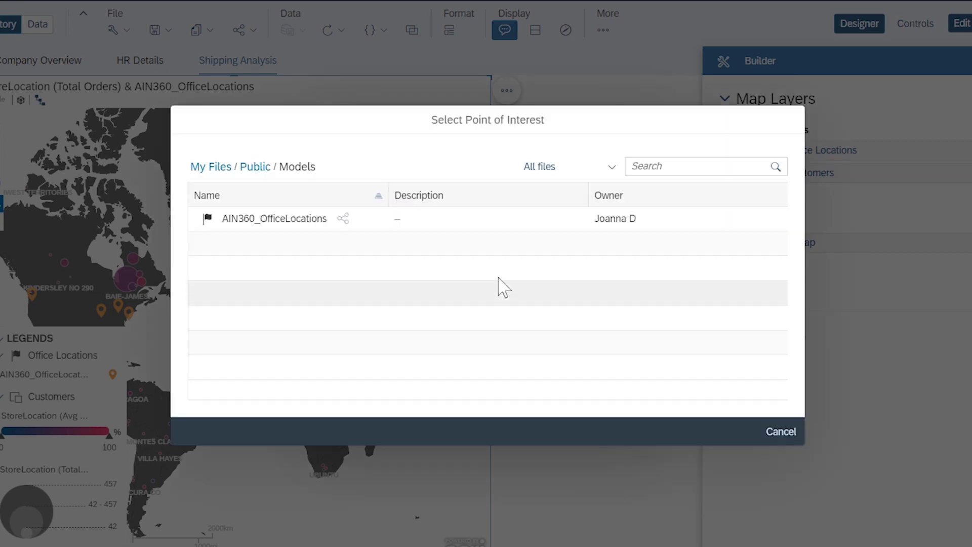
click(325, 226)
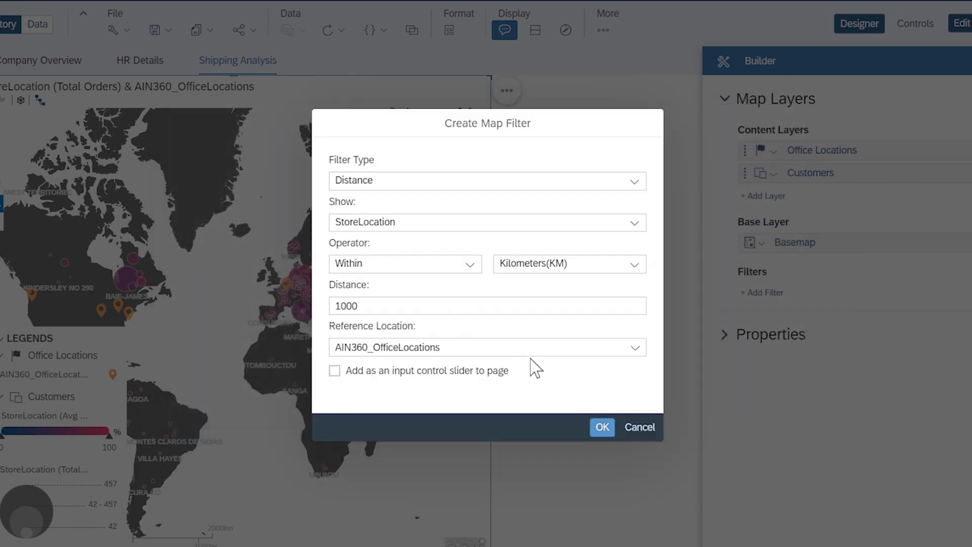
click(602, 428)
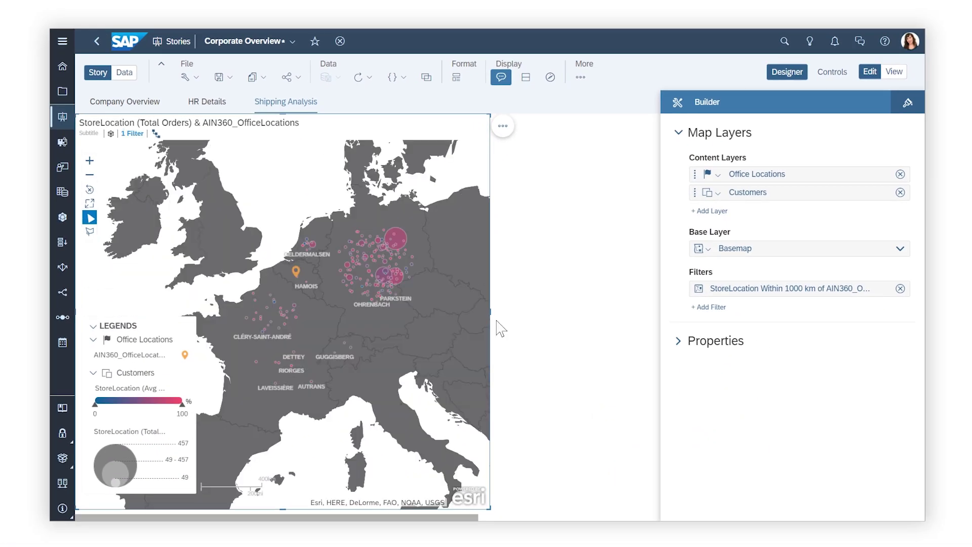
Back on Company Overview, remove the Order Date filter from the Gross Margin chart
click(122, 103)
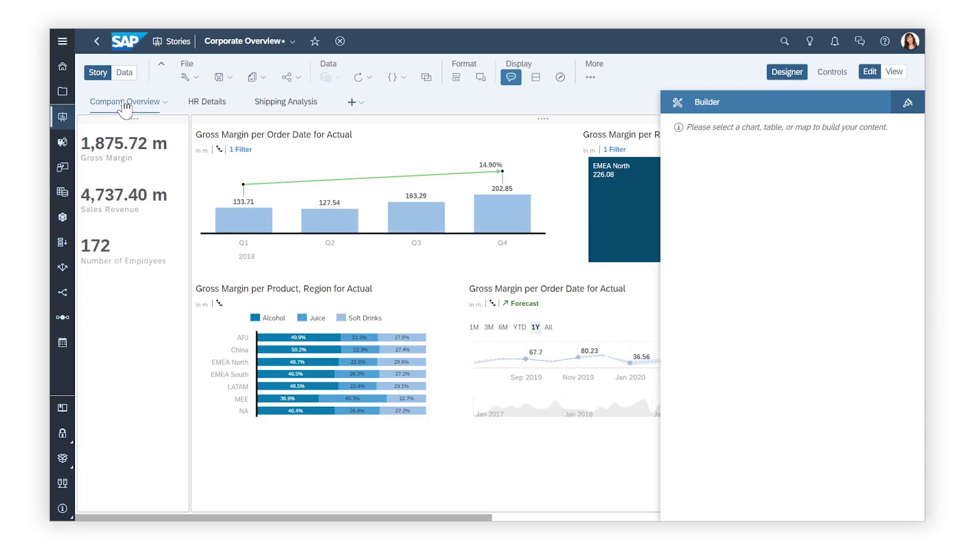
click(315, 161)
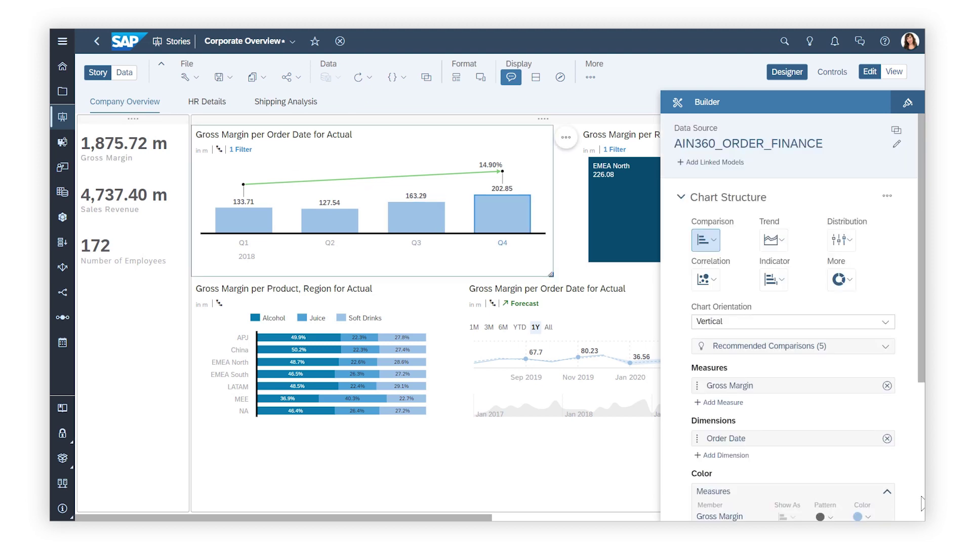
scroll(923, 502, down, 5)
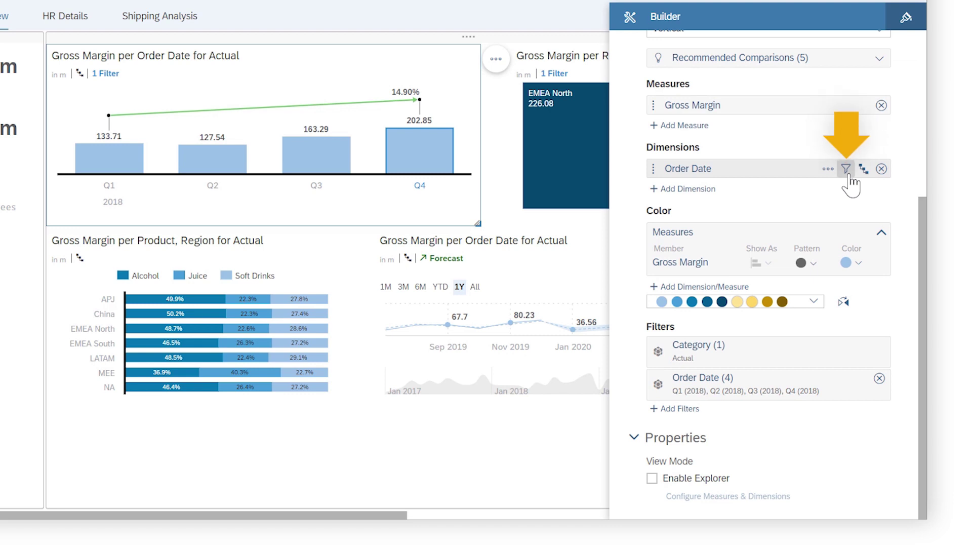
click(880, 379)
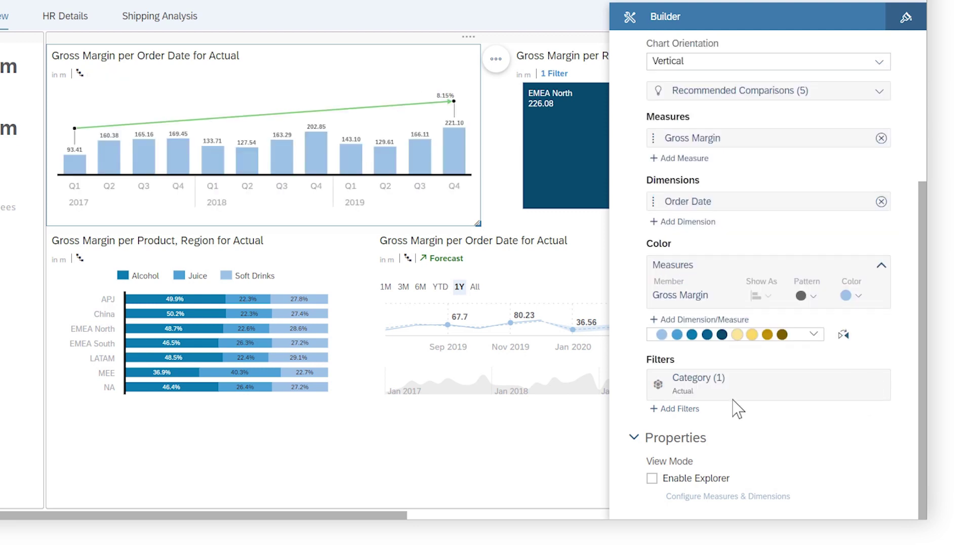
Add a Product filter with Soft Drinks checked, keeping Multiple Selection
click(691, 417)
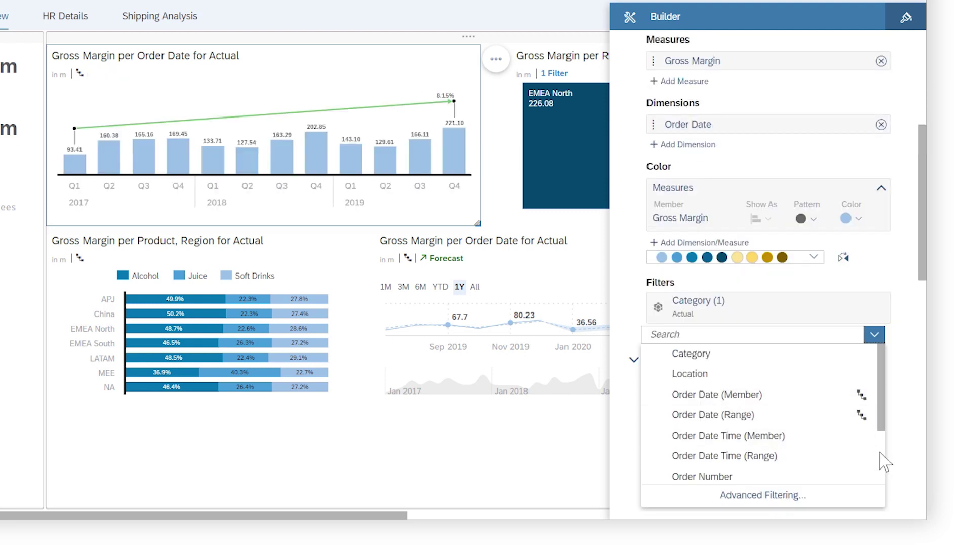
scroll(882, 461, down, 3)
click(733, 411)
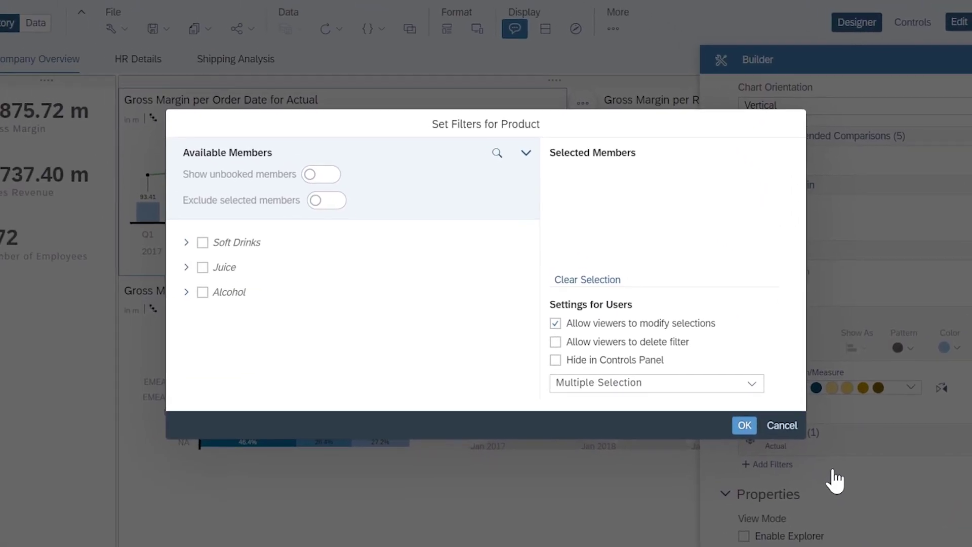
click(204, 244)
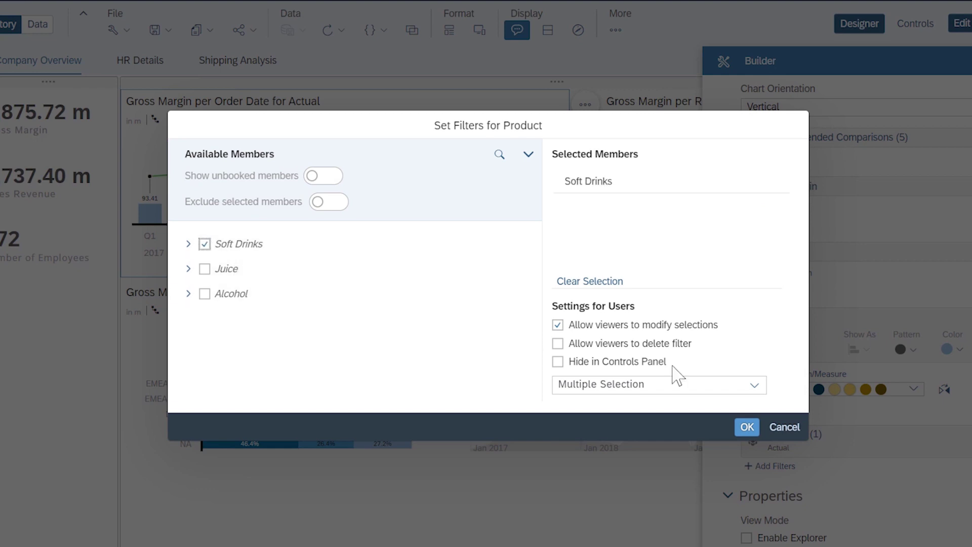
click(756, 385)
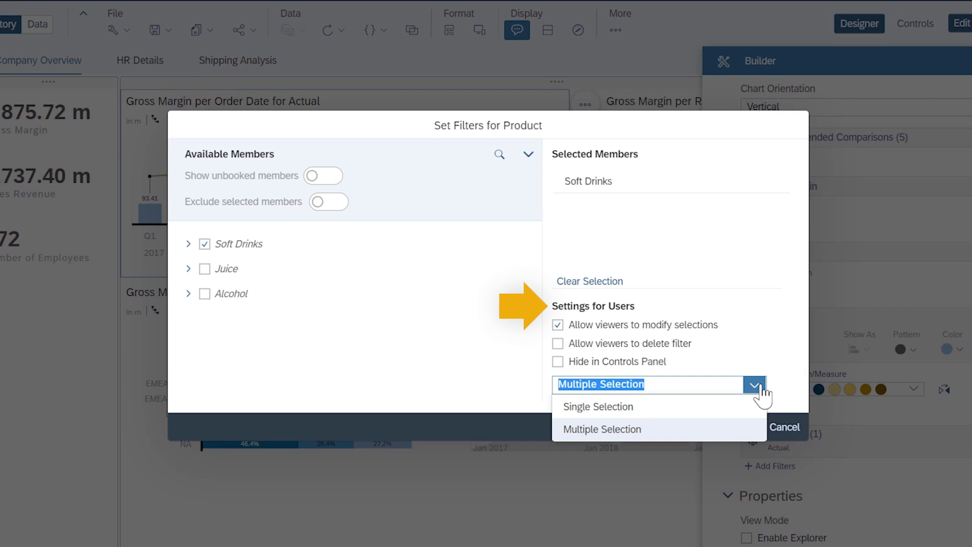
click(761, 388)
Confirm the Soft Drinks product filter and start an Order Date (Member) filter
click(747, 427)
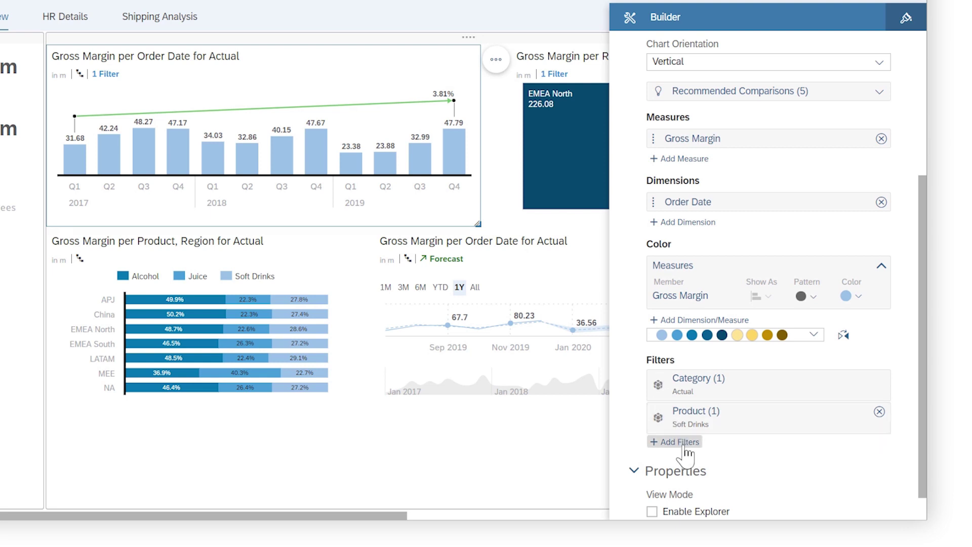
click(663, 442)
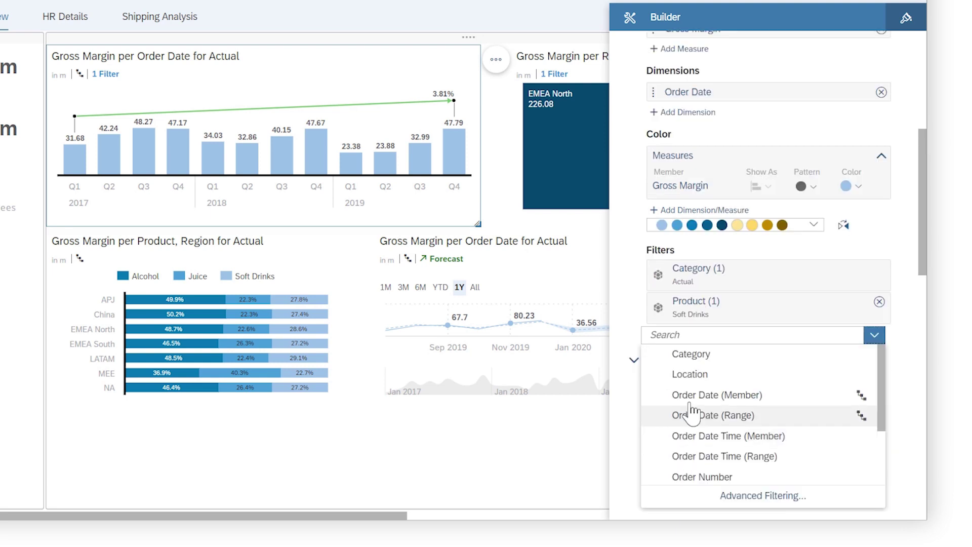
click(691, 395)
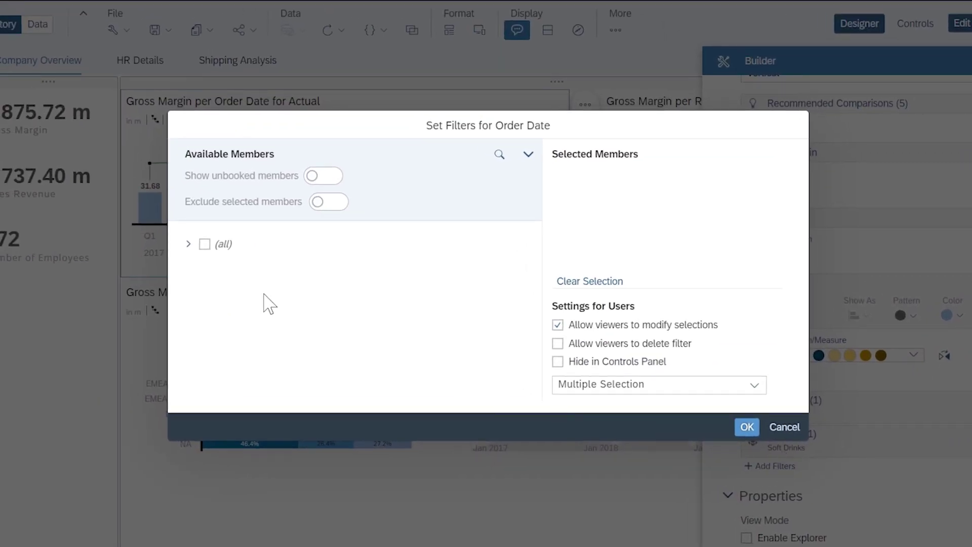
Expand order dates to view 2017 quarters, then cancel the member filter
click(188, 245)
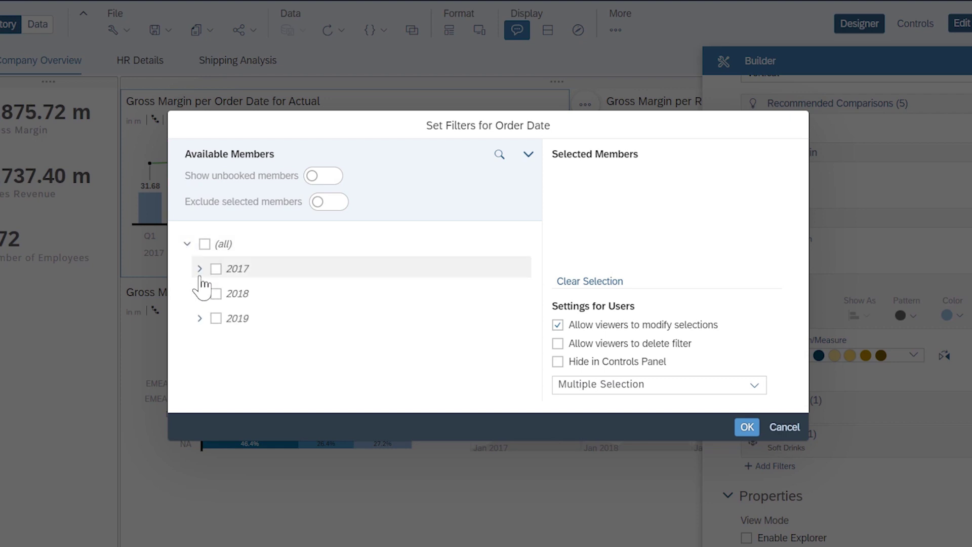
click(199, 269)
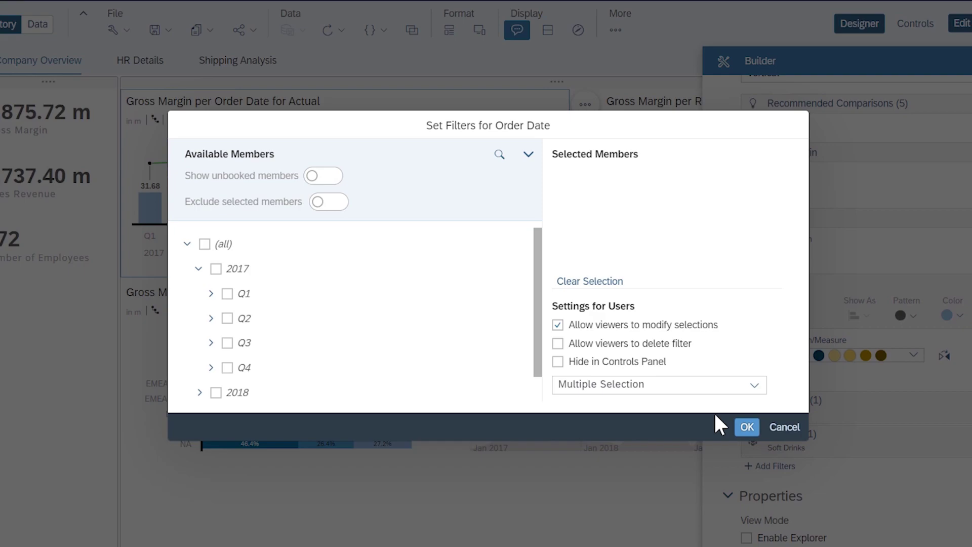
click(789, 428)
click(747, 434)
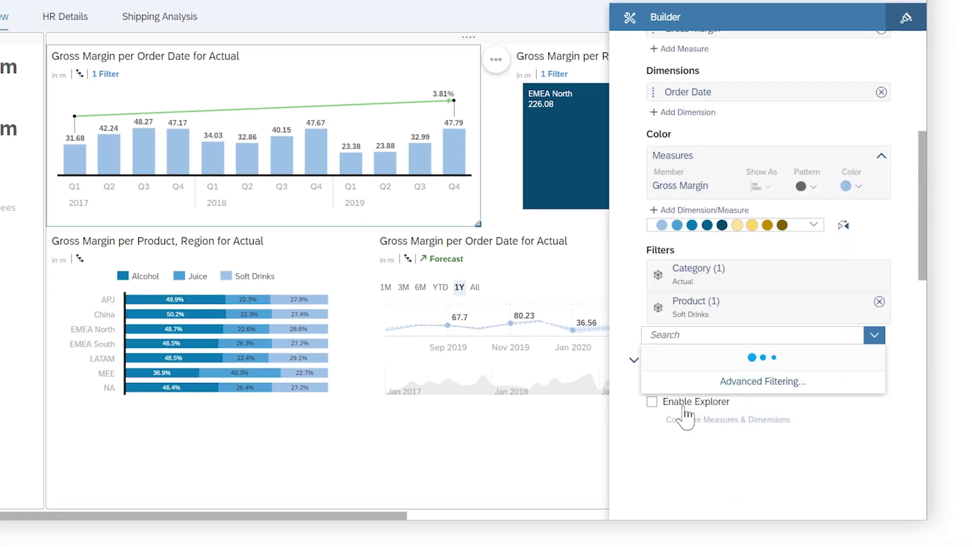
Create a fixed, quarter-granularity Order Date range covering Q1–Q4 2017
click(698, 416)
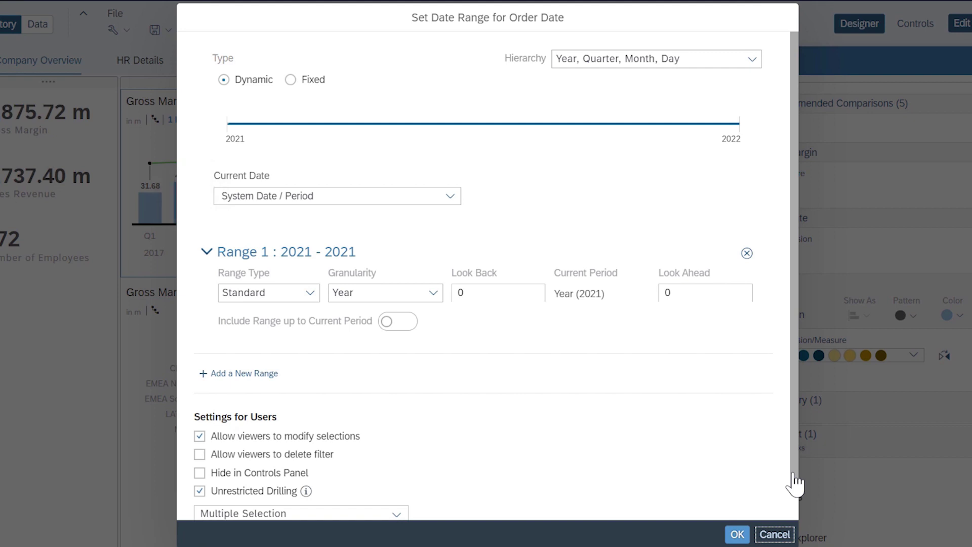
click(291, 79)
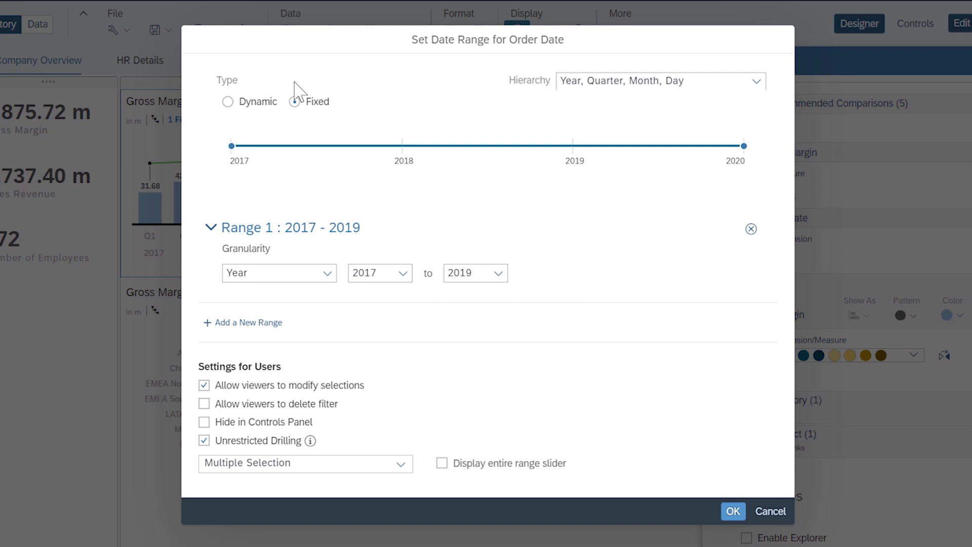
click(329, 274)
click(317, 319)
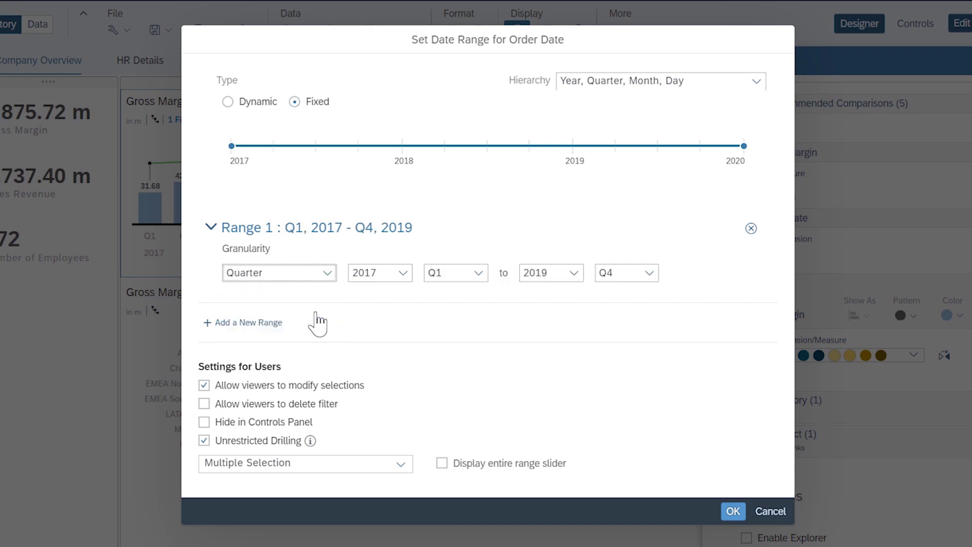
mouse_move(744, 145)
mouse_down()
mouse_move(414, 156)
mouse_move(430, 179)
mouse_up()
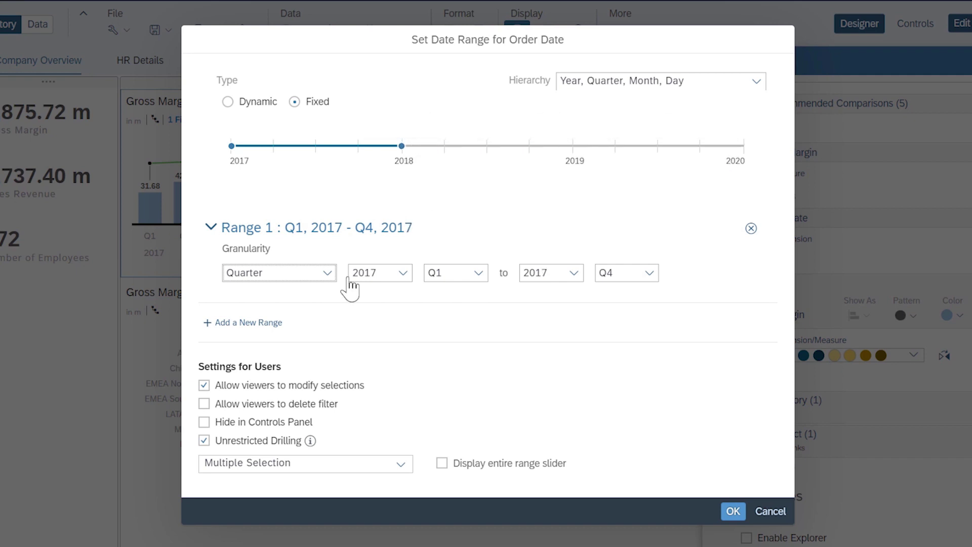
Add a second range Q1–Q2 2019 and apply both ranges
click(274, 323)
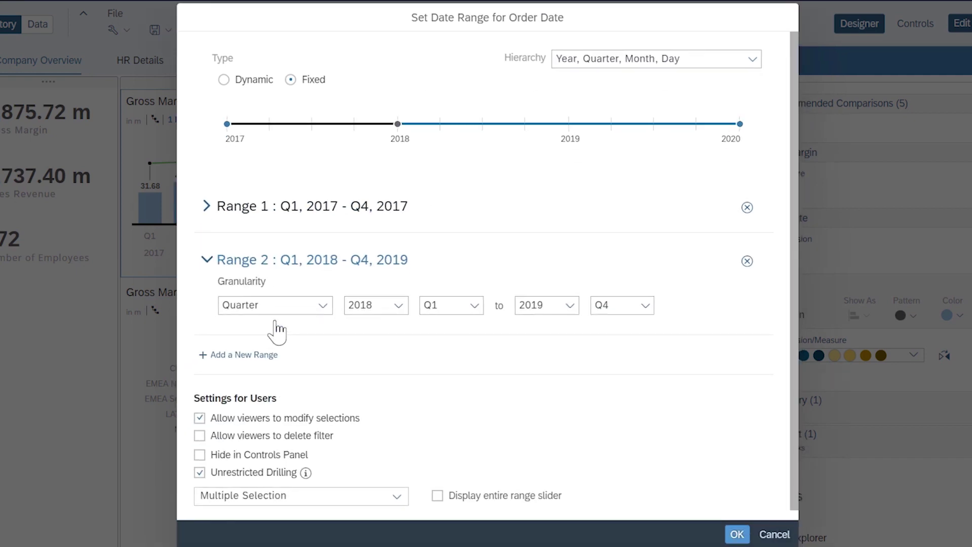
click(393, 308)
click(366, 393)
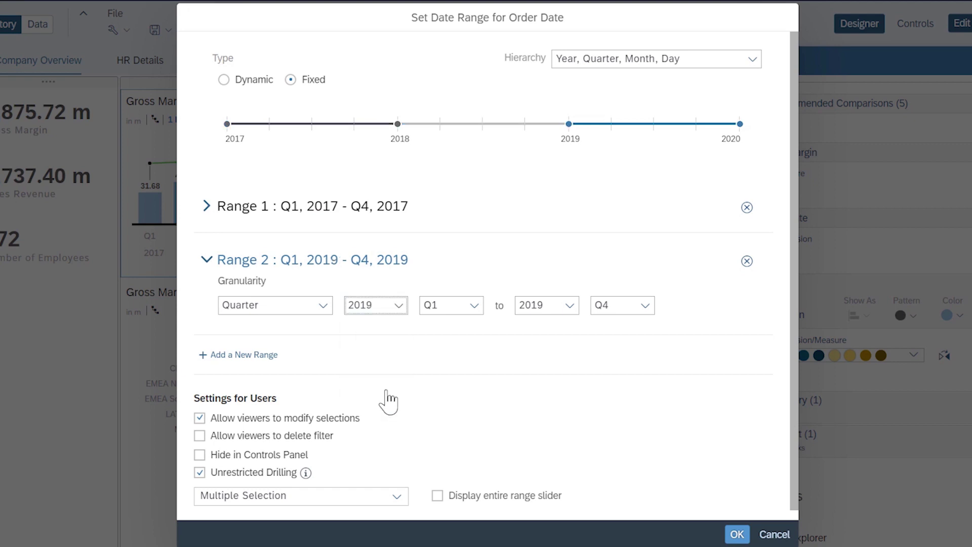
click(644, 305)
click(612, 348)
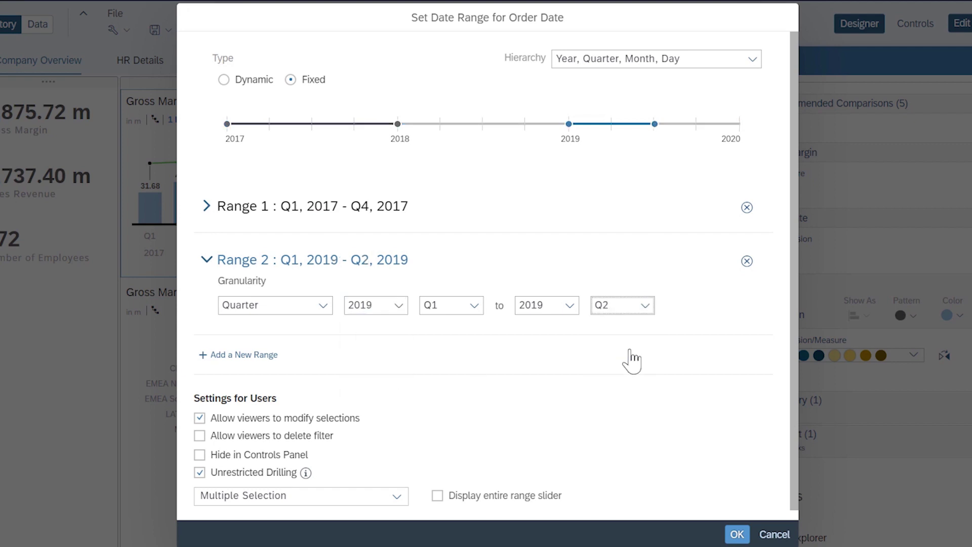
click(737, 534)
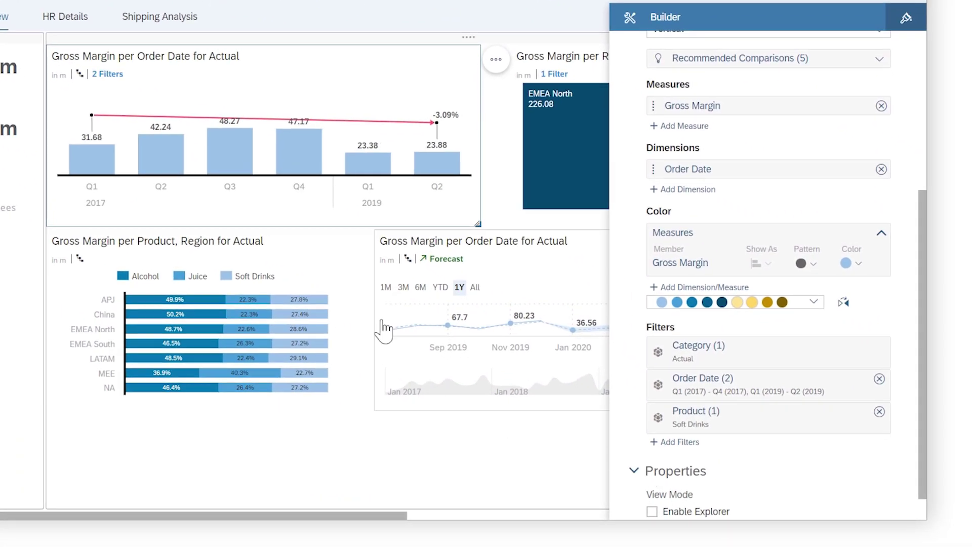
Set the Product, Region chart's Linked Analysis to All Widgets on the Page
click(330, 289)
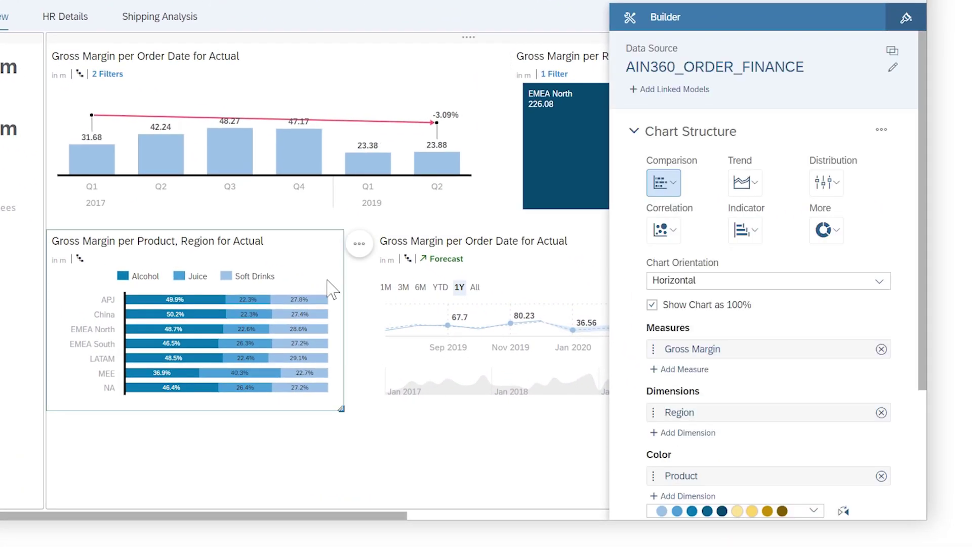
click(360, 244)
click(419, 228)
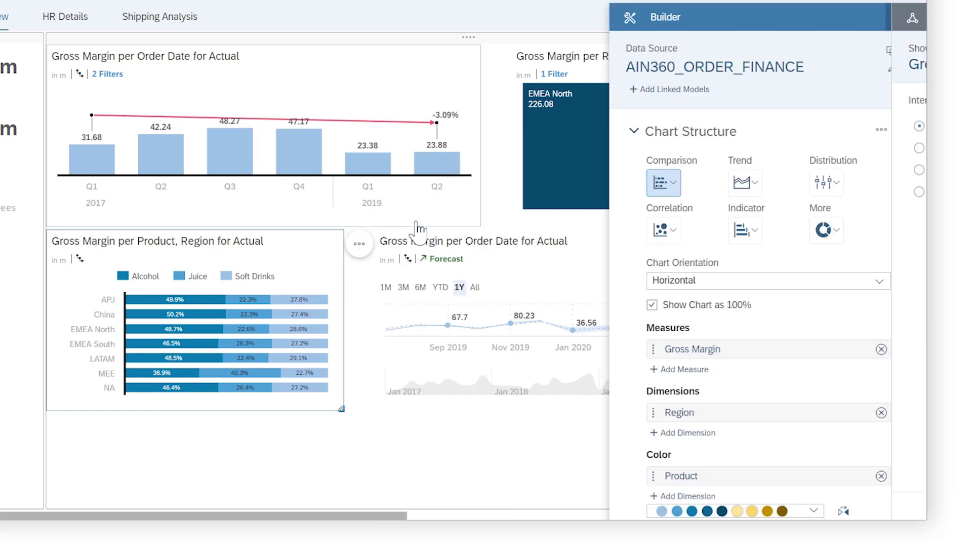
click(636, 169)
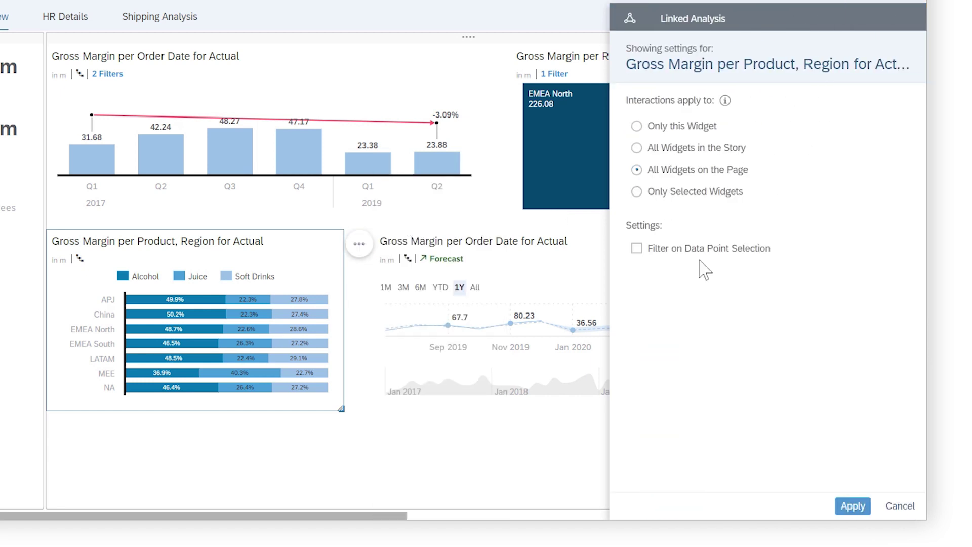
click(851, 505)
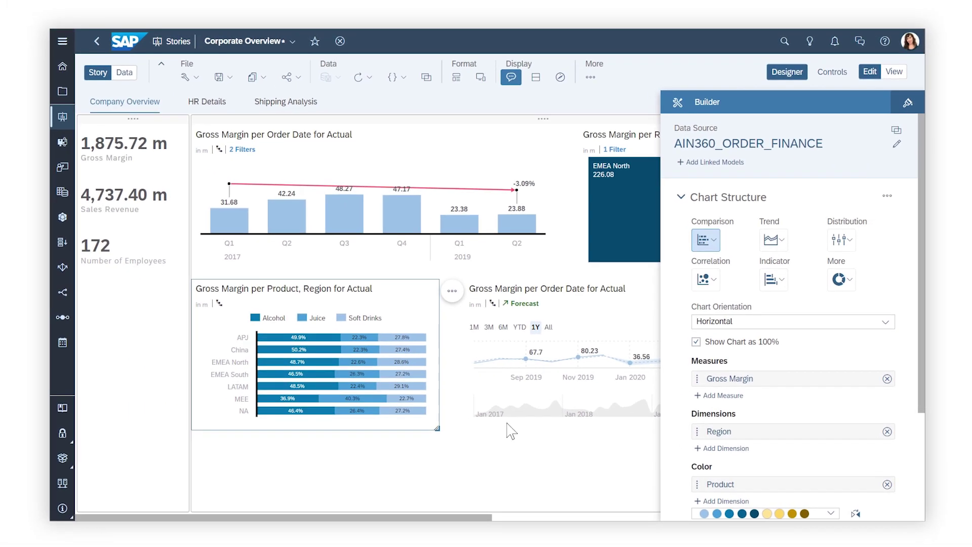
Test-filter the page by the China bar, then remove that filter
click(242, 352)
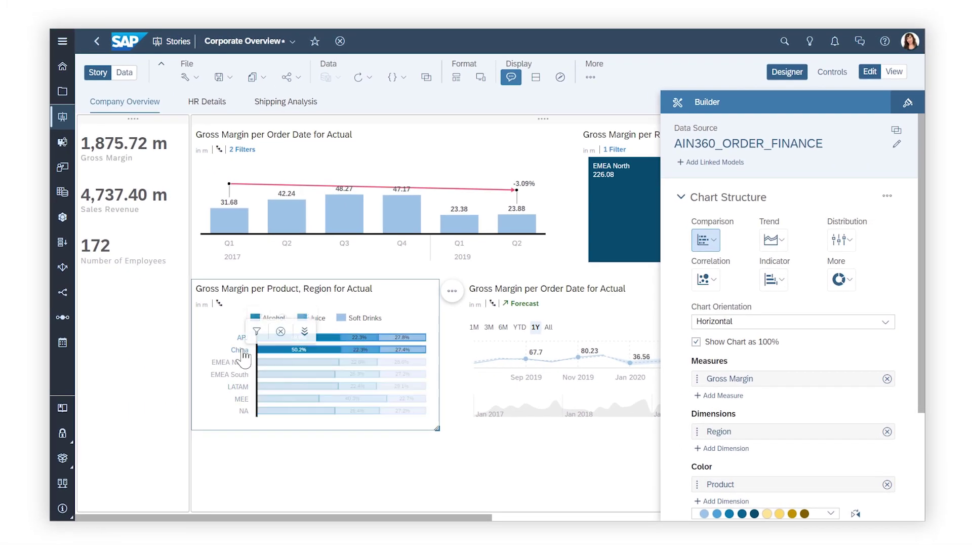
click(257, 332)
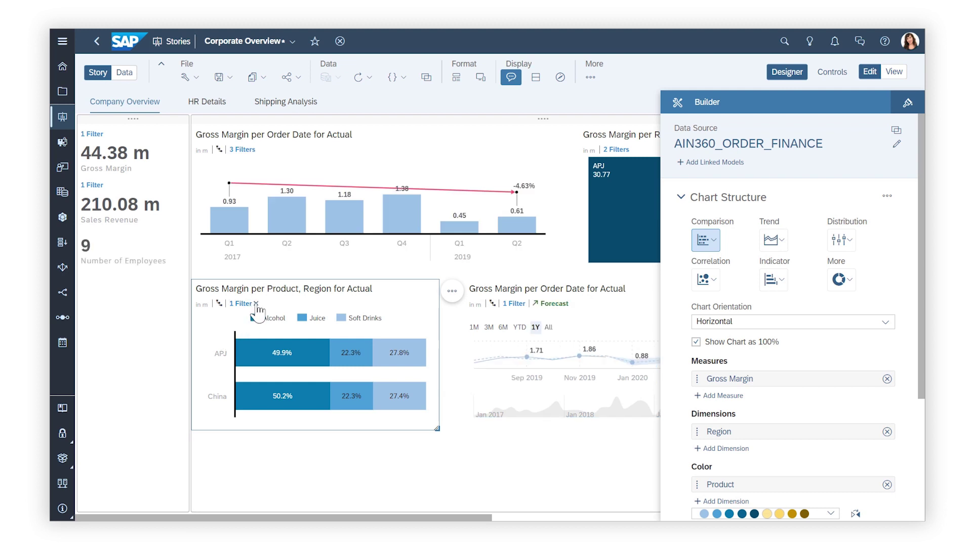
click(255, 303)
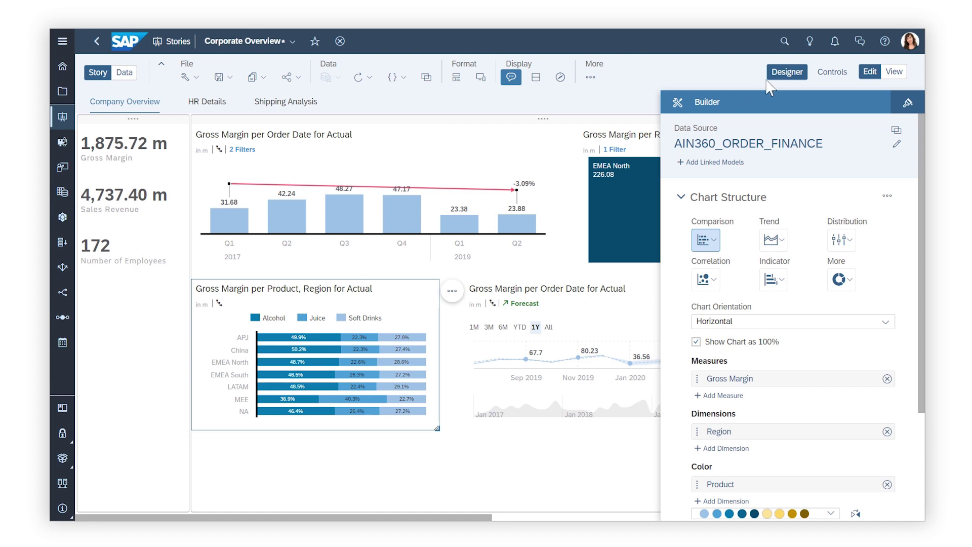
Insert a Region page-filter input control with all region members selected
click(782, 73)
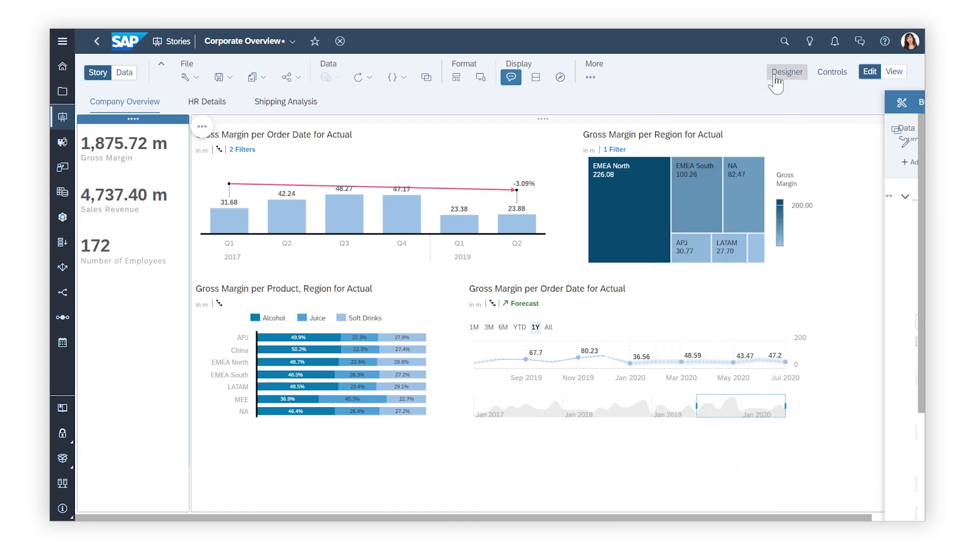
click(590, 77)
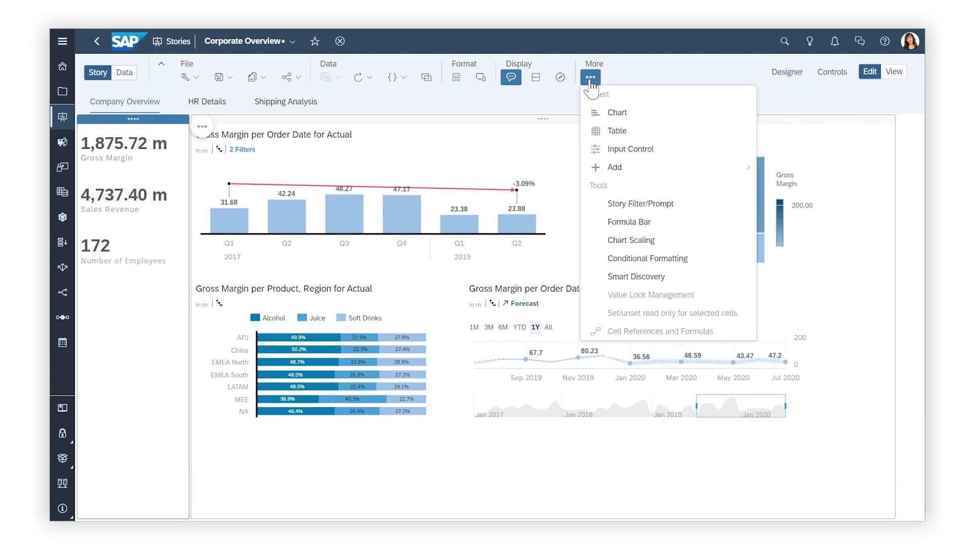
click(614, 149)
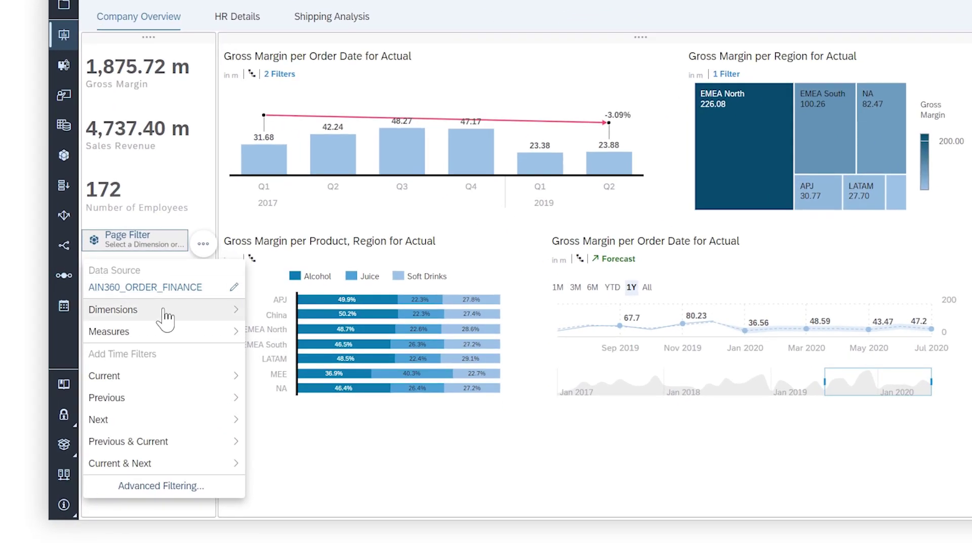
click(164, 312)
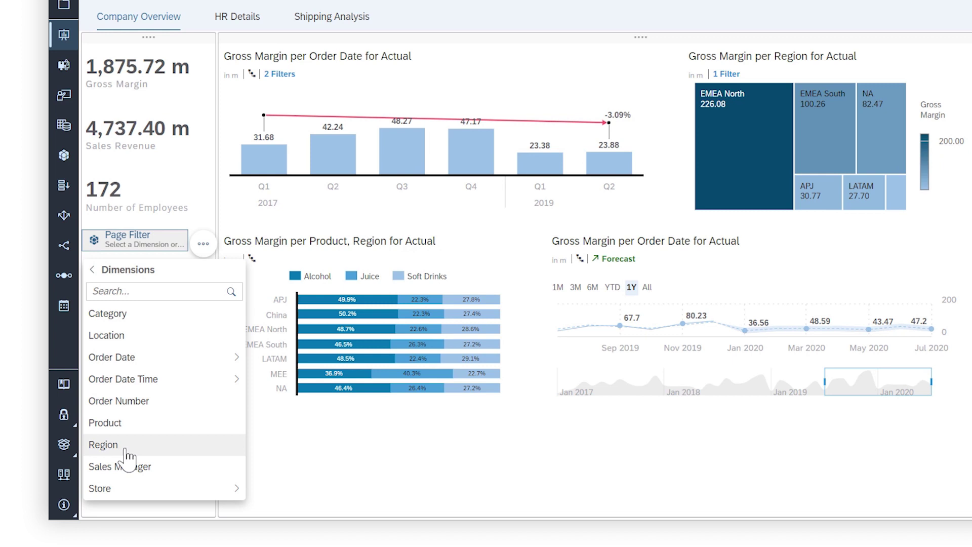
click(104, 444)
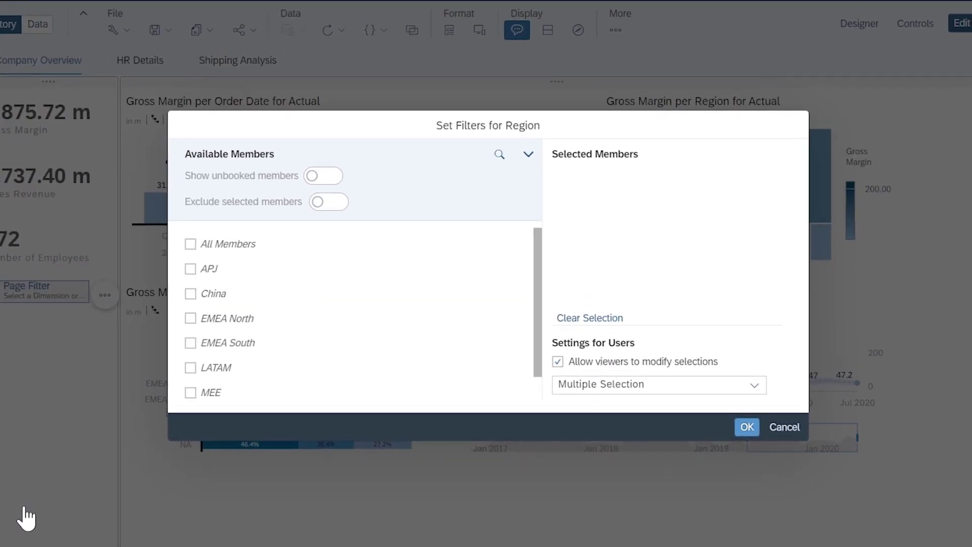
click(191, 244)
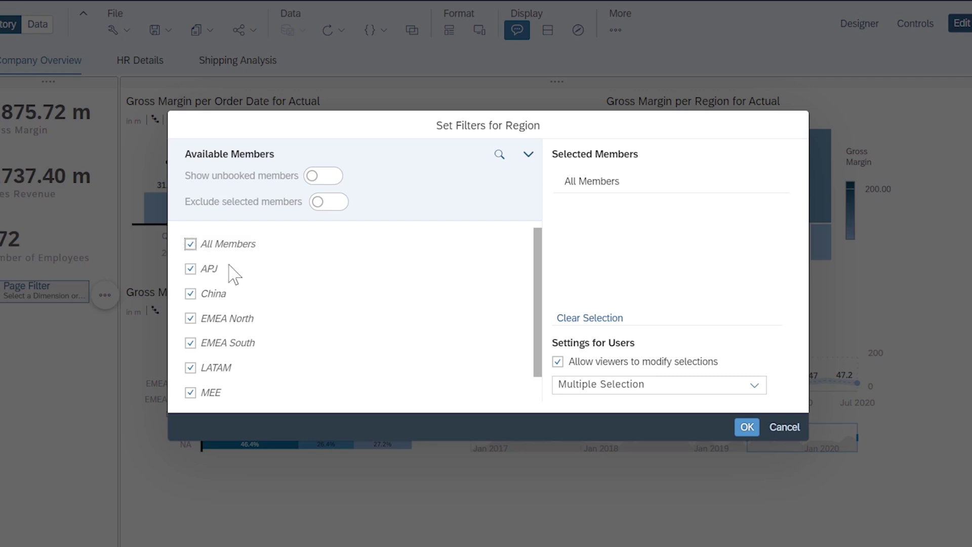
click(746, 428)
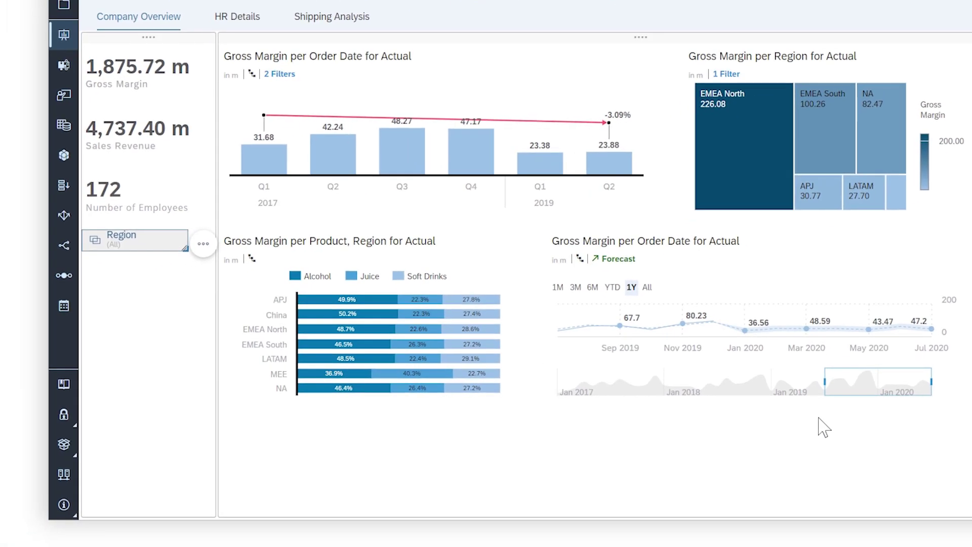
Enlarge the Region control, move it to the column top, and uncheck MEE and LATAM
drag(186, 248, 208, 434)
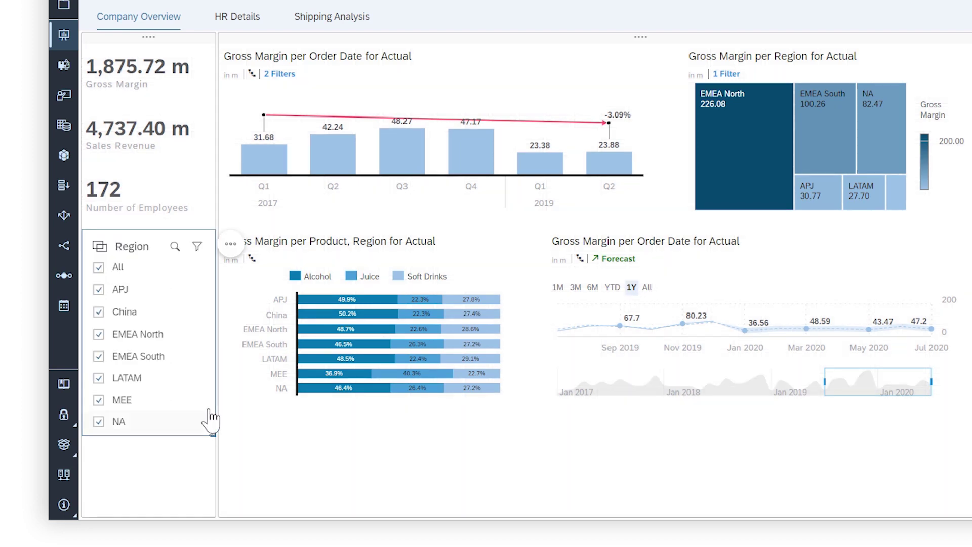
drag(176, 231, 180, 45)
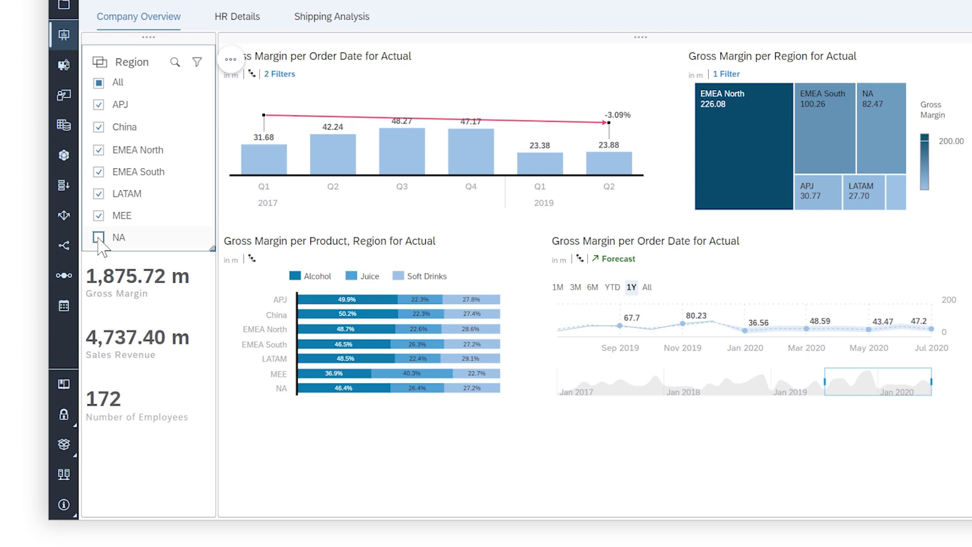
click(98, 215)
click(99, 194)
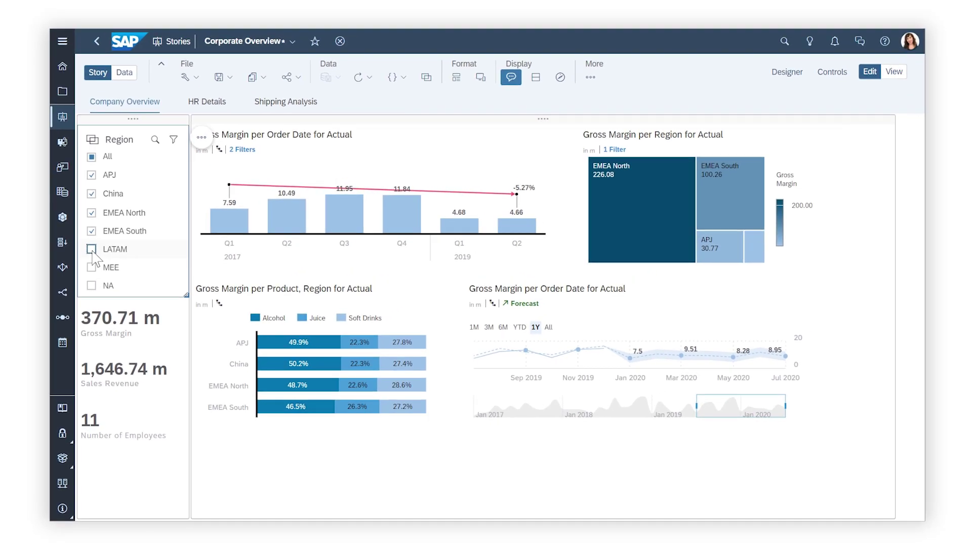
click(591, 77)
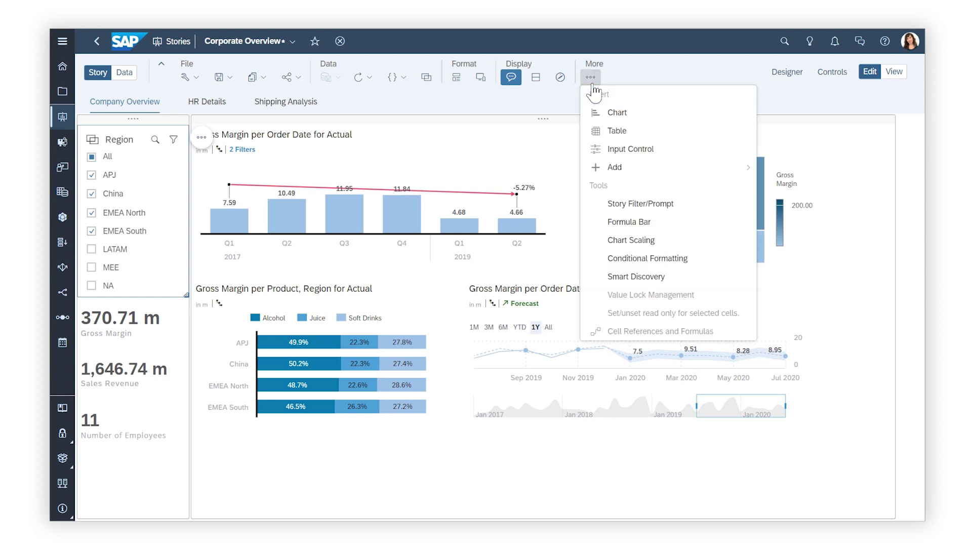
click(589, 204)
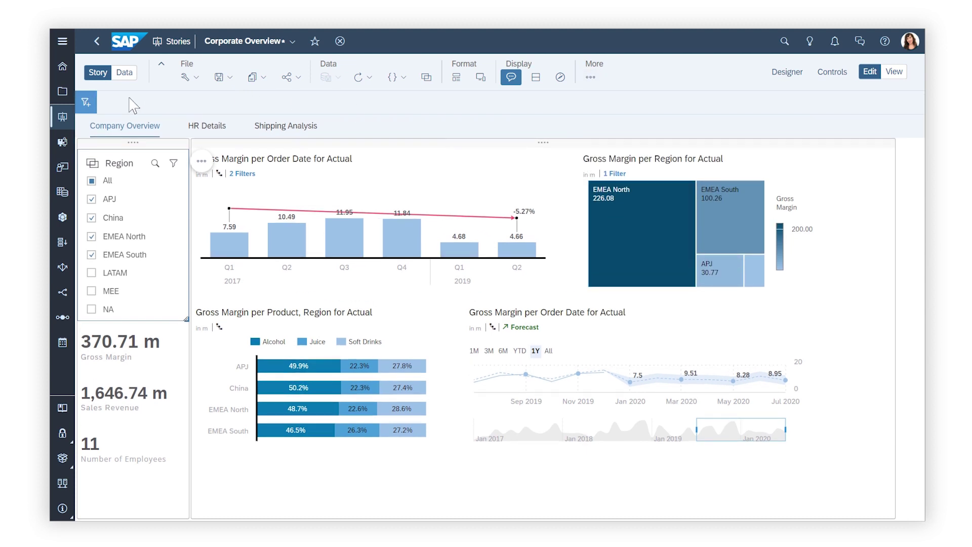
click(89, 105)
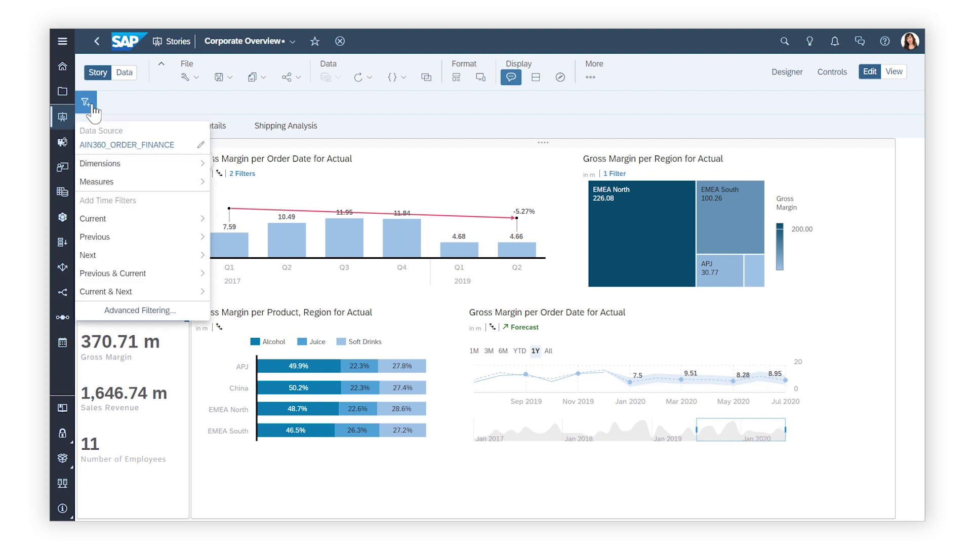
click(105, 163)
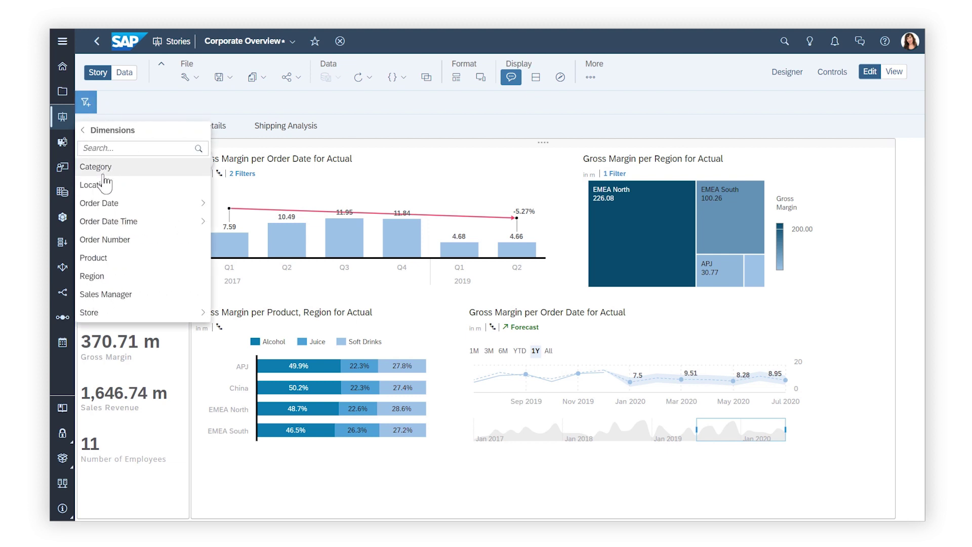
click(103, 295)
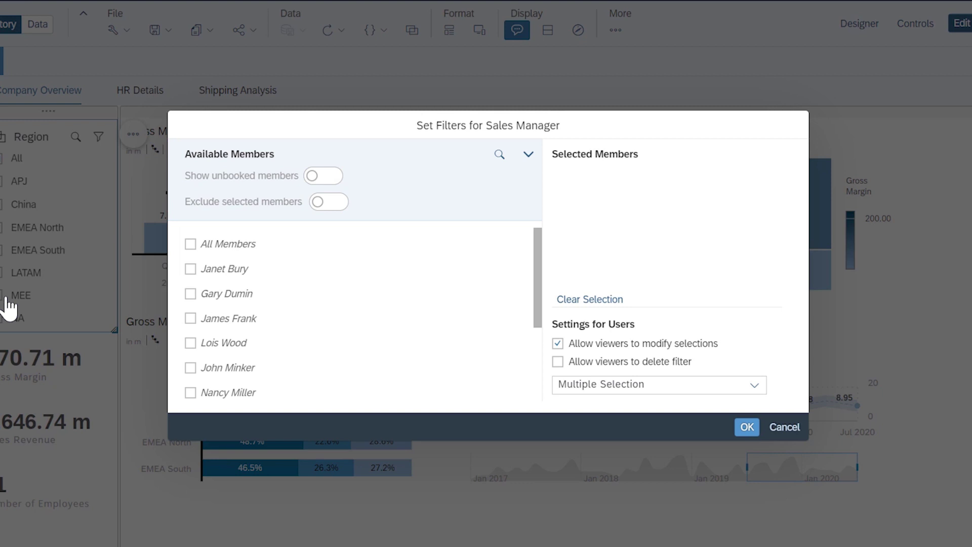
click(190, 268)
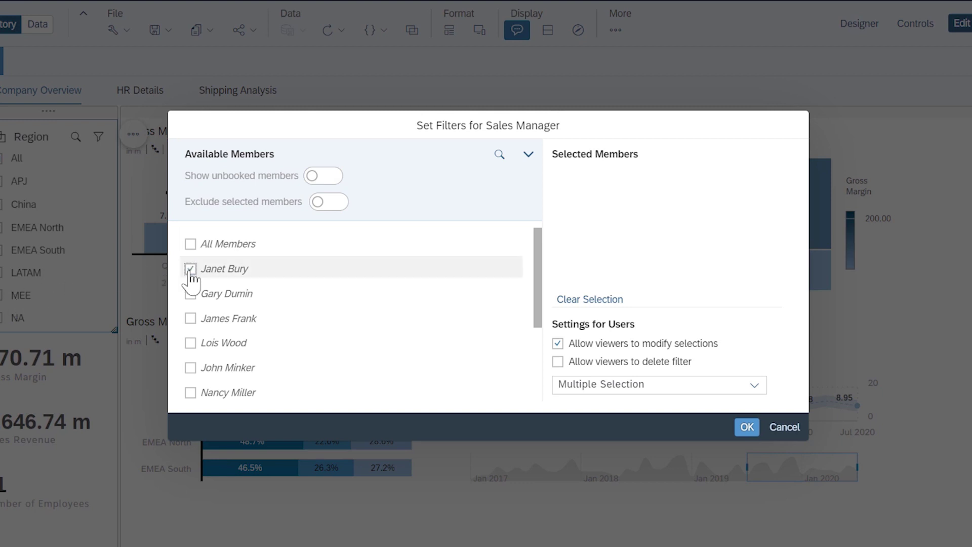
click(190, 293)
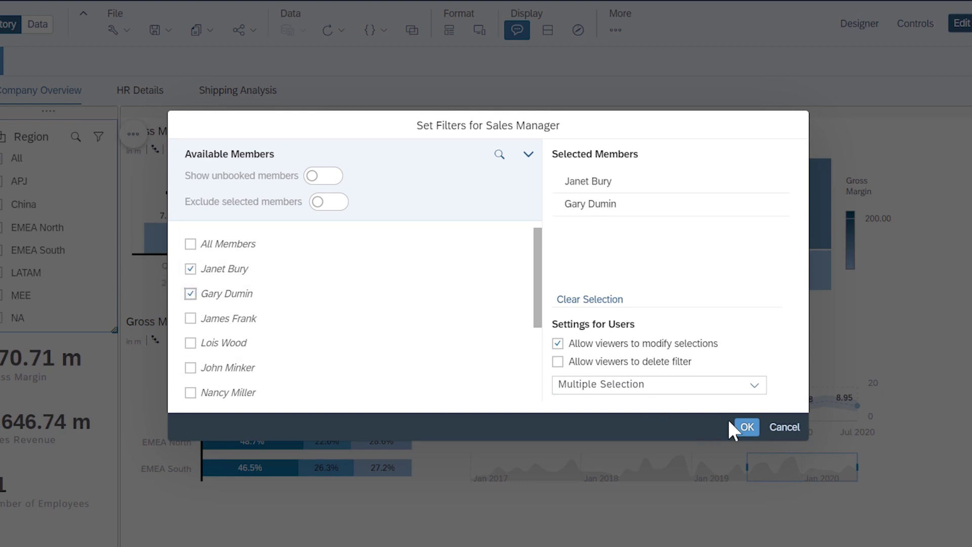
click(747, 426)
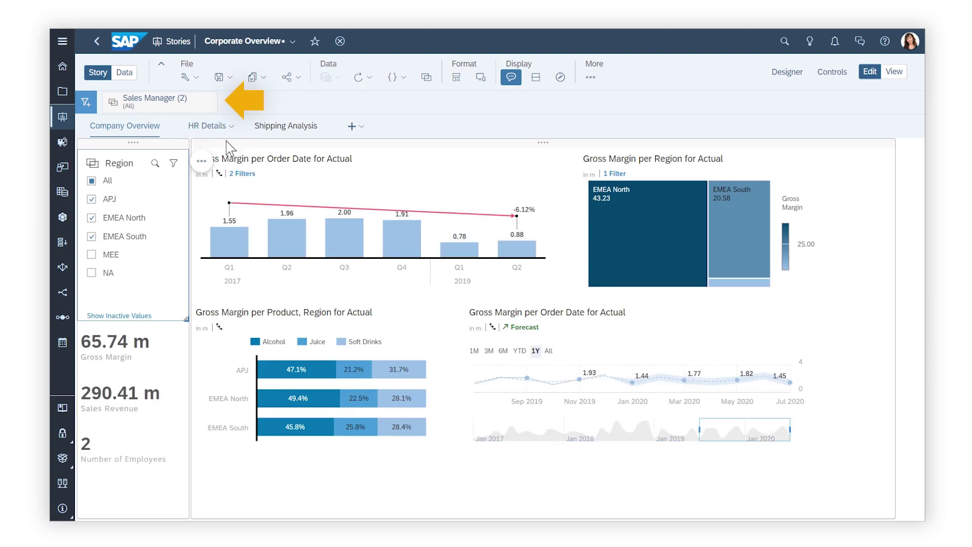
Check the filter on HR Details, return to Company Overview, and delete it
click(206, 126)
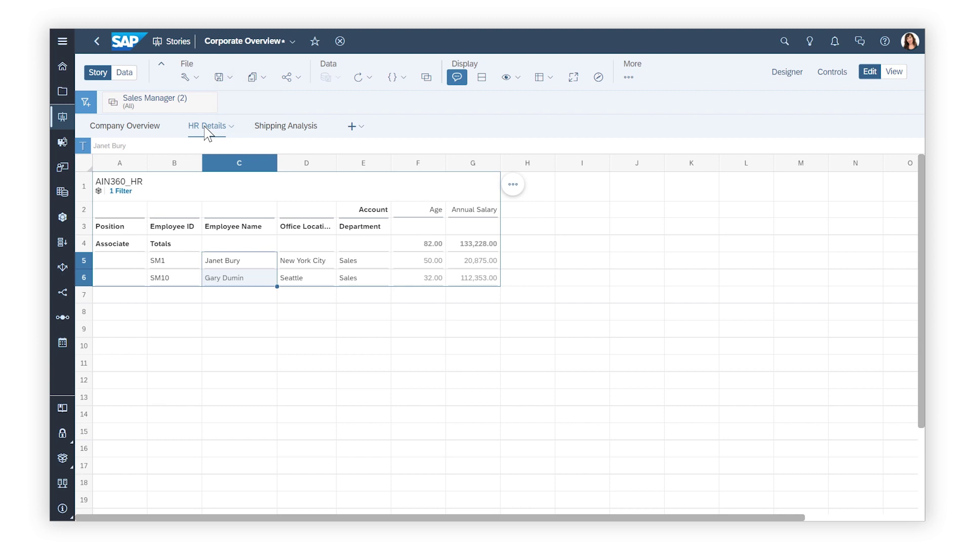
click(142, 130)
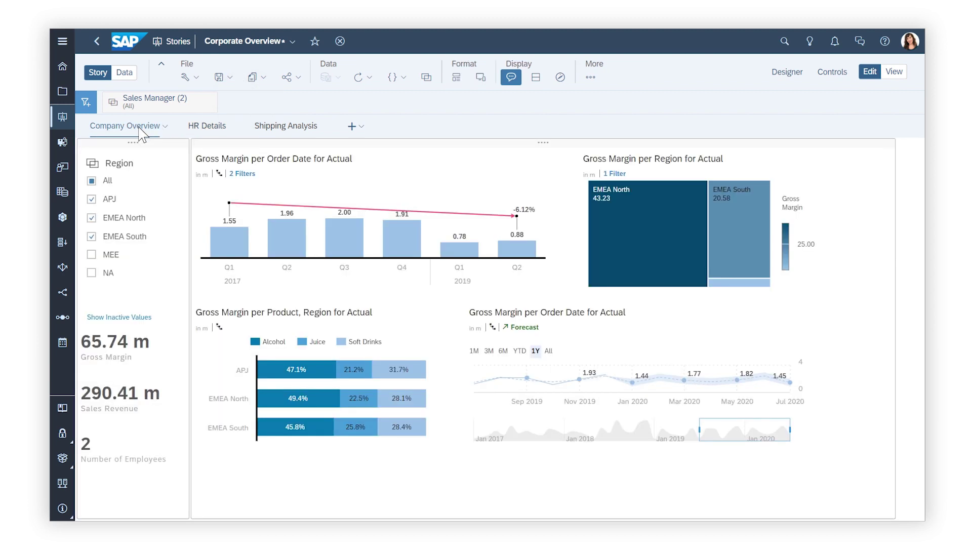
mouse_move(160, 101)
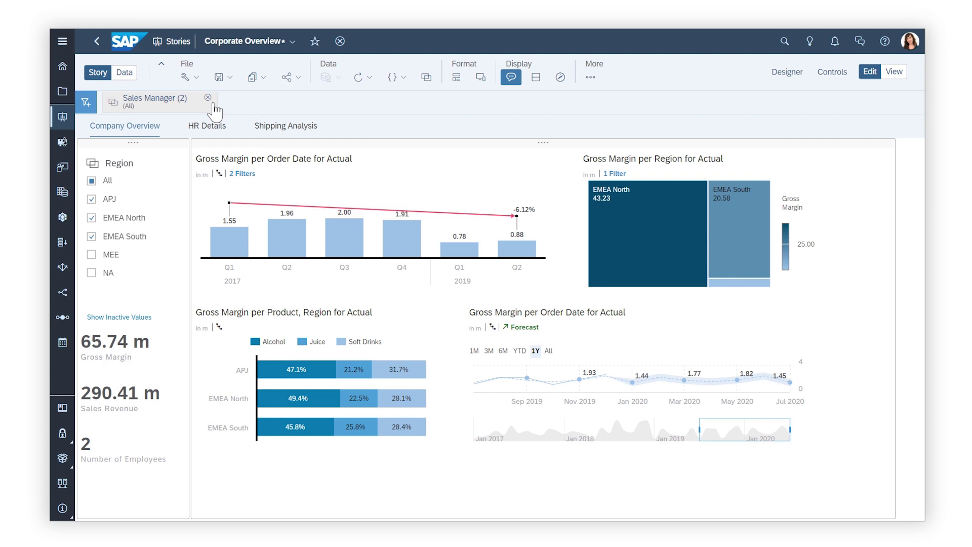
click(208, 99)
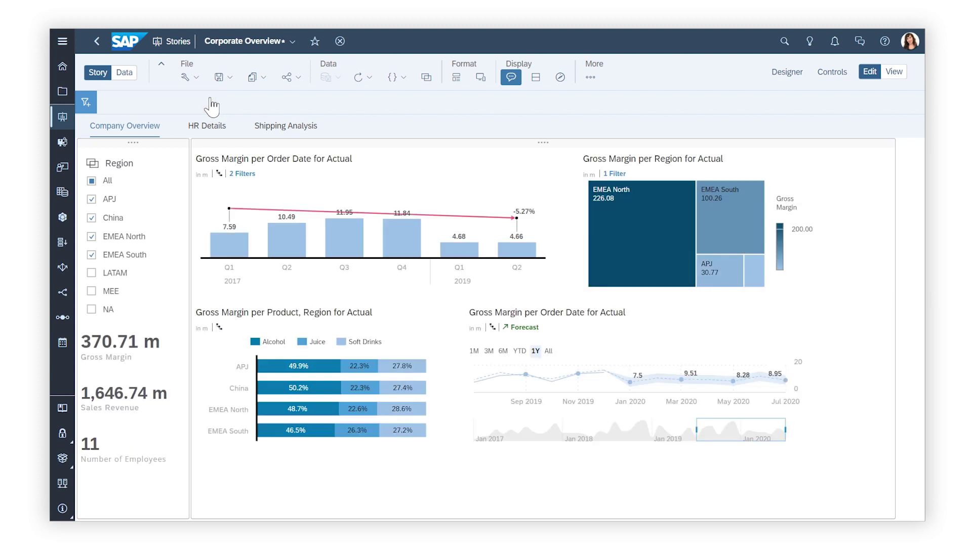
Start an advanced story filter with a first condition of Product = Soft Drinks
click(86, 102)
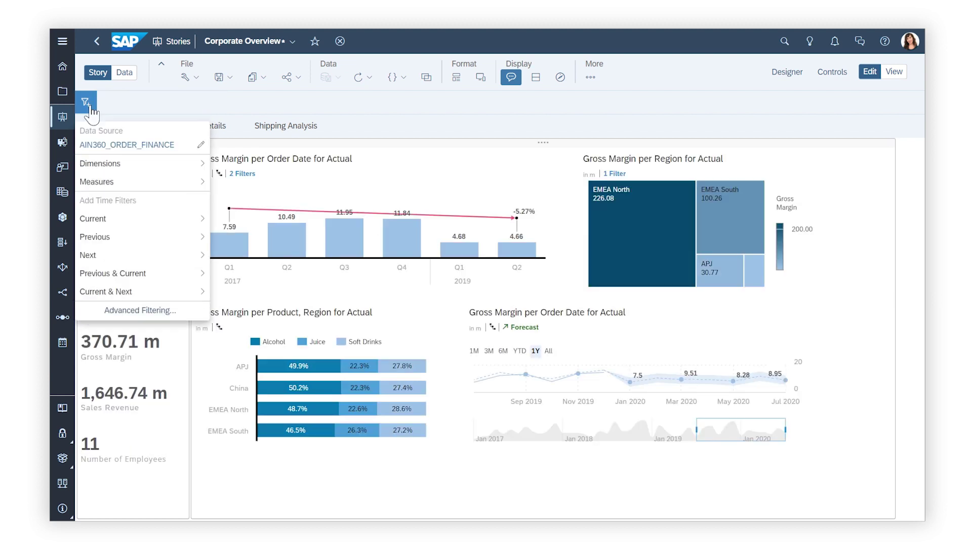
click(140, 312)
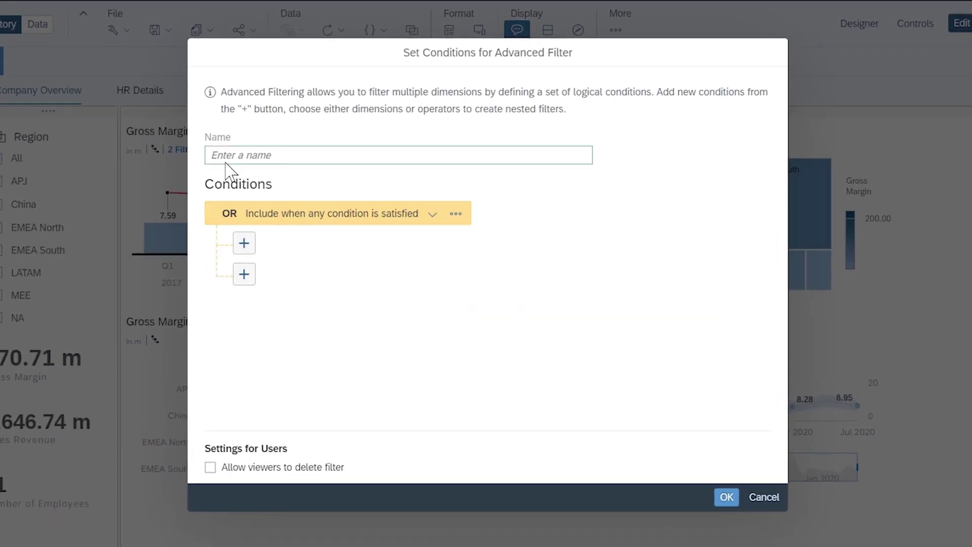
text(Filter)
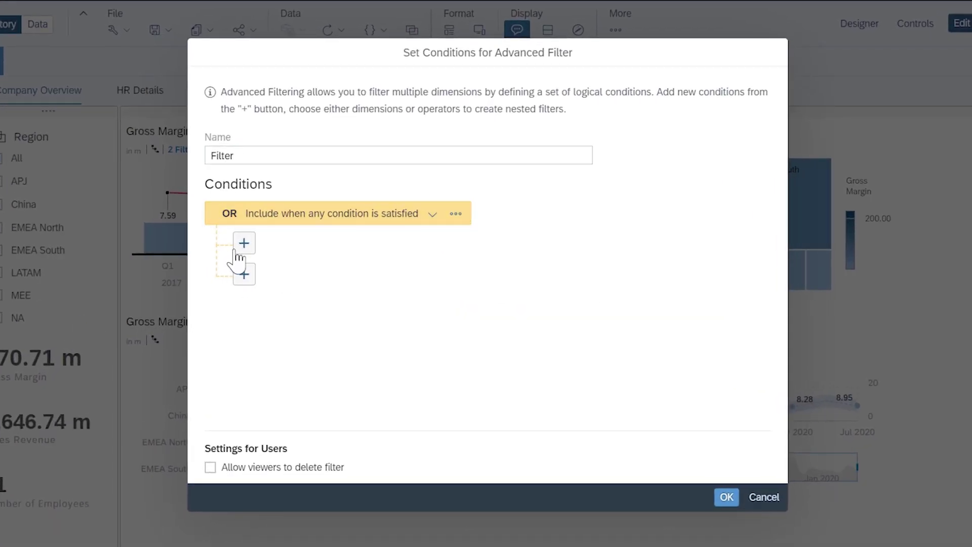
click(244, 245)
click(257, 292)
click(279, 418)
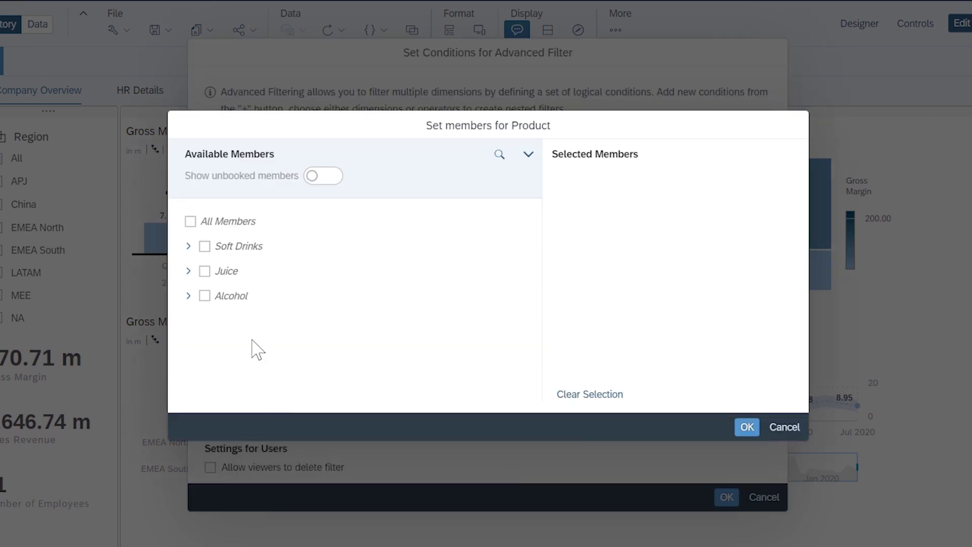
click(205, 246)
click(745, 426)
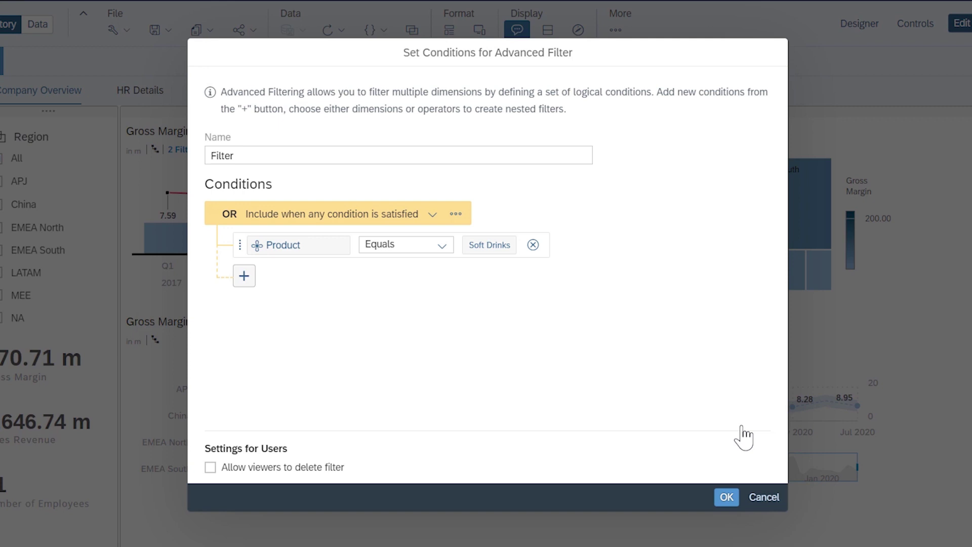
Add a Region = APJ, China condition, combine both with OR, and apply the filter
click(250, 283)
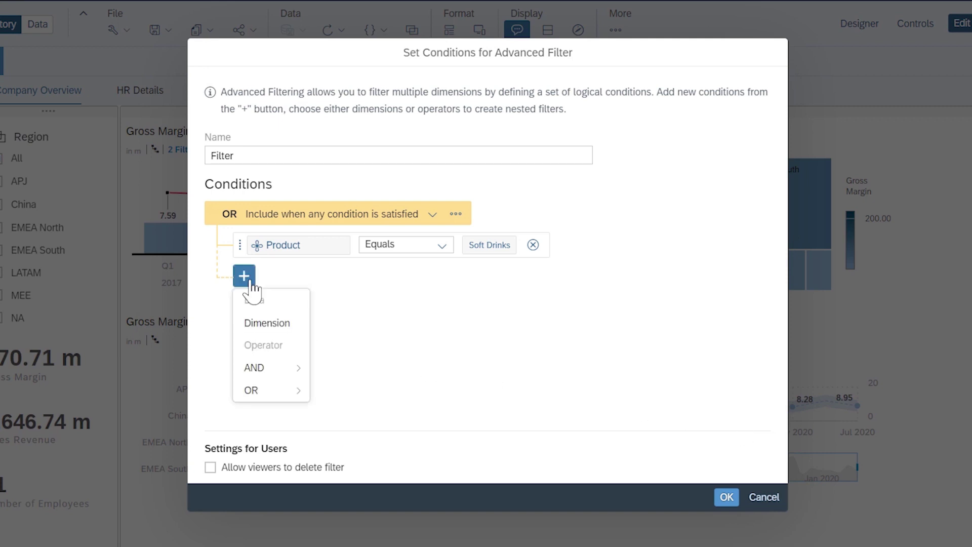
click(256, 324)
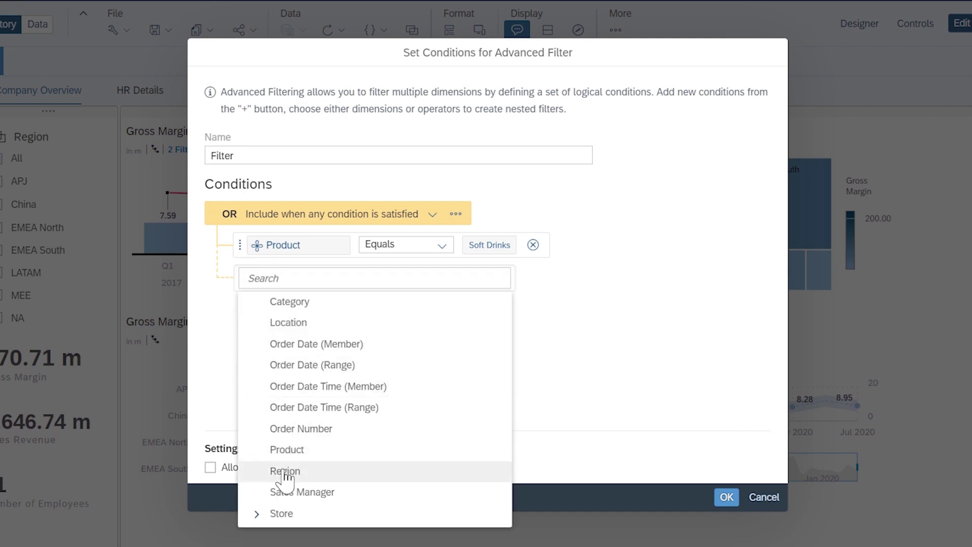
click(283, 472)
click(191, 246)
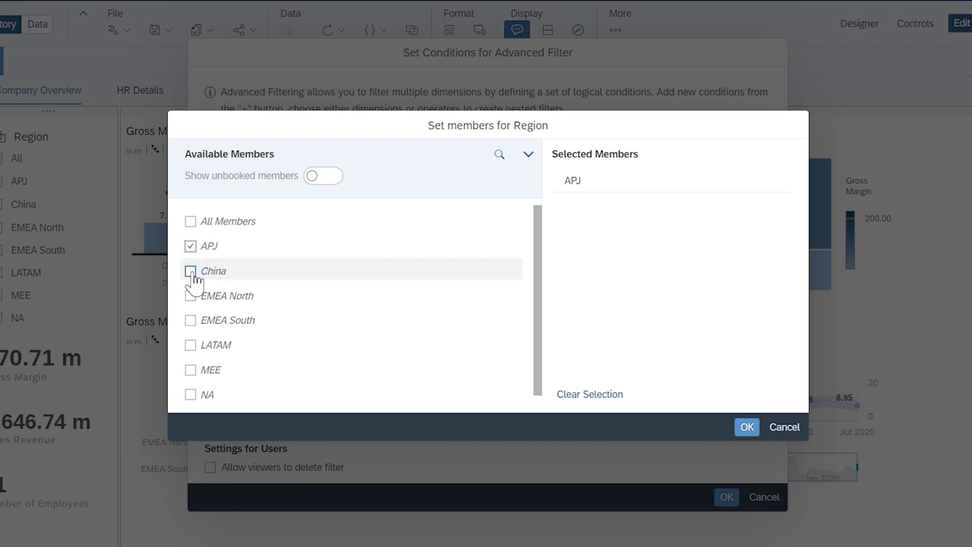
click(190, 271)
click(746, 428)
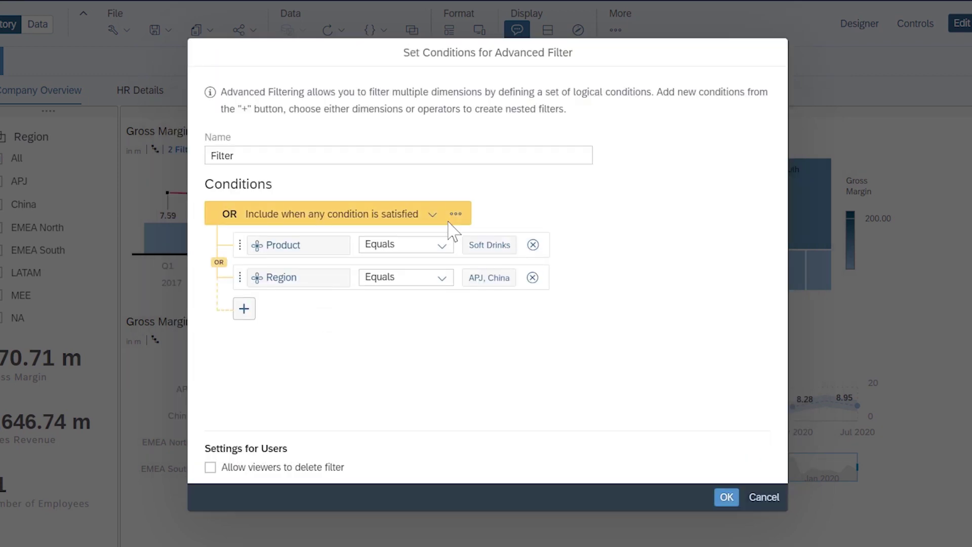
click(434, 217)
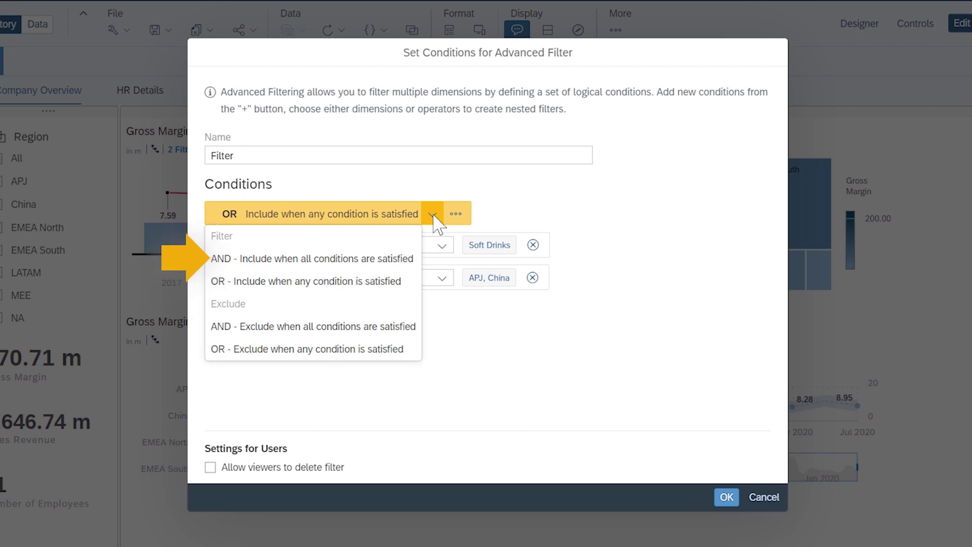
click(456, 323)
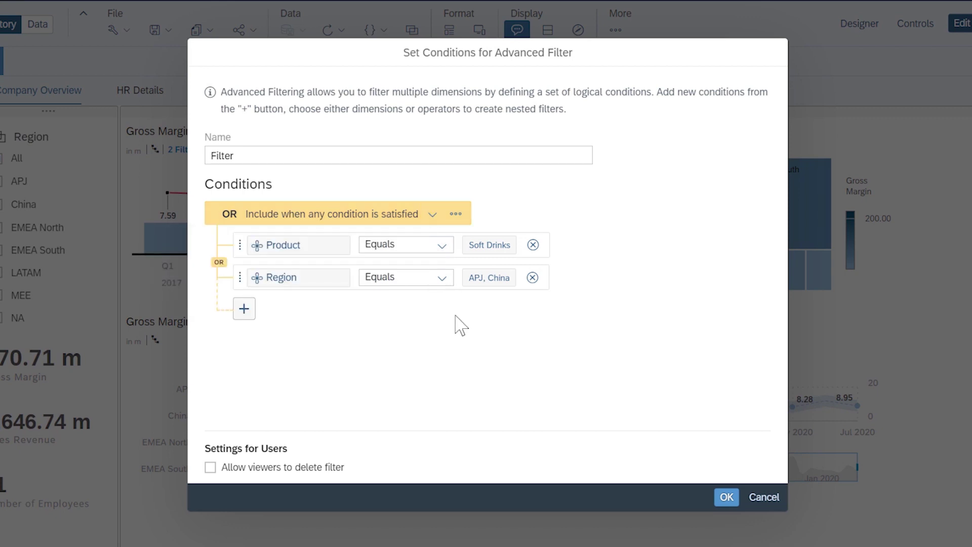
click(725, 496)
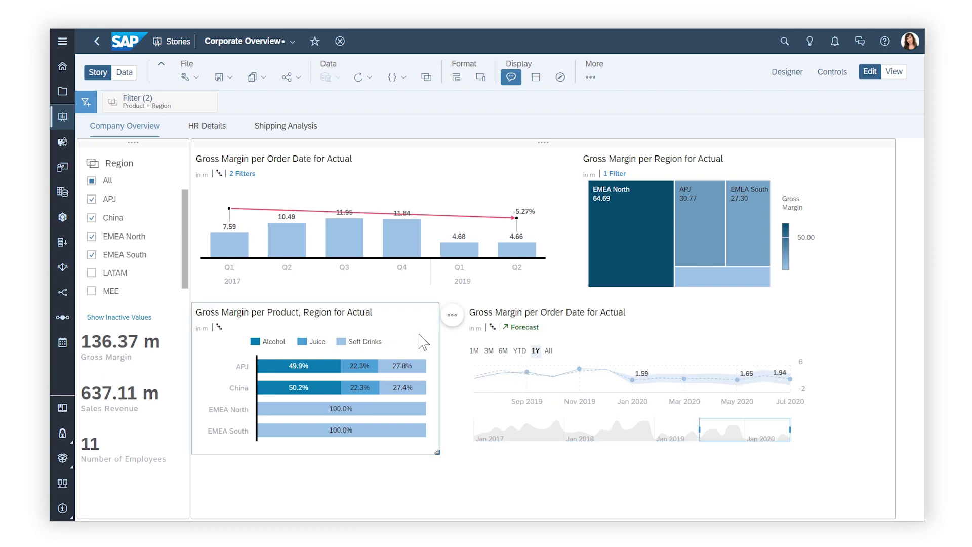
Check the story, page and widget filters in the Controls panel, then switch to View mode
click(828, 77)
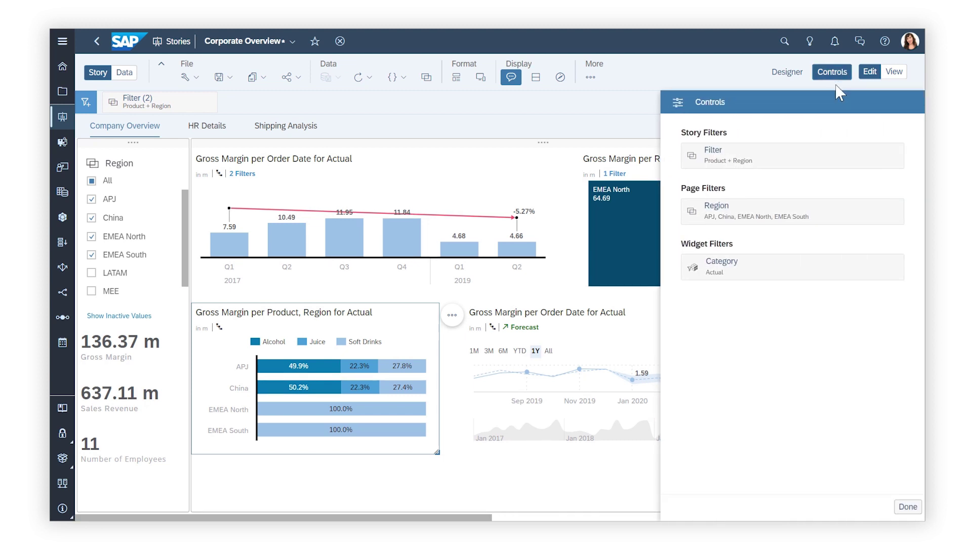
click(835, 75)
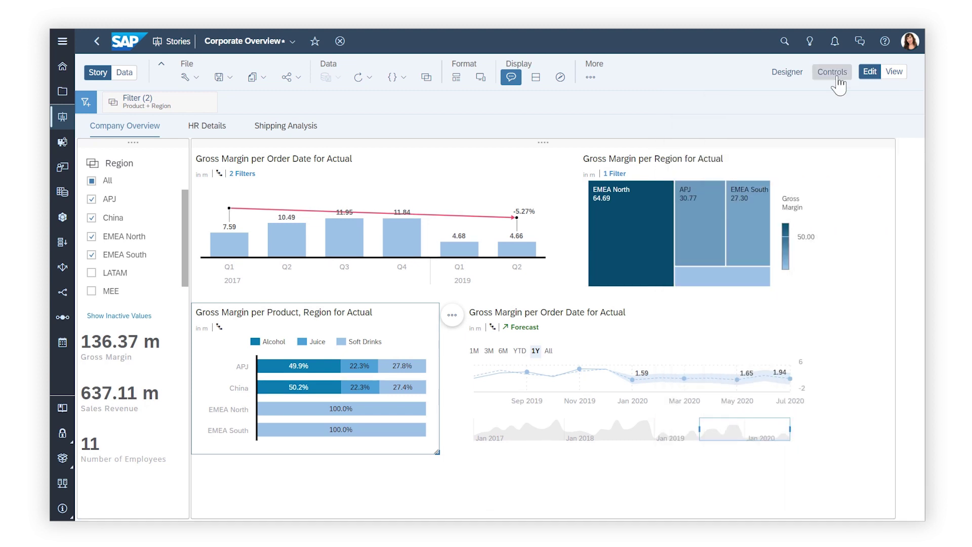
click(894, 71)
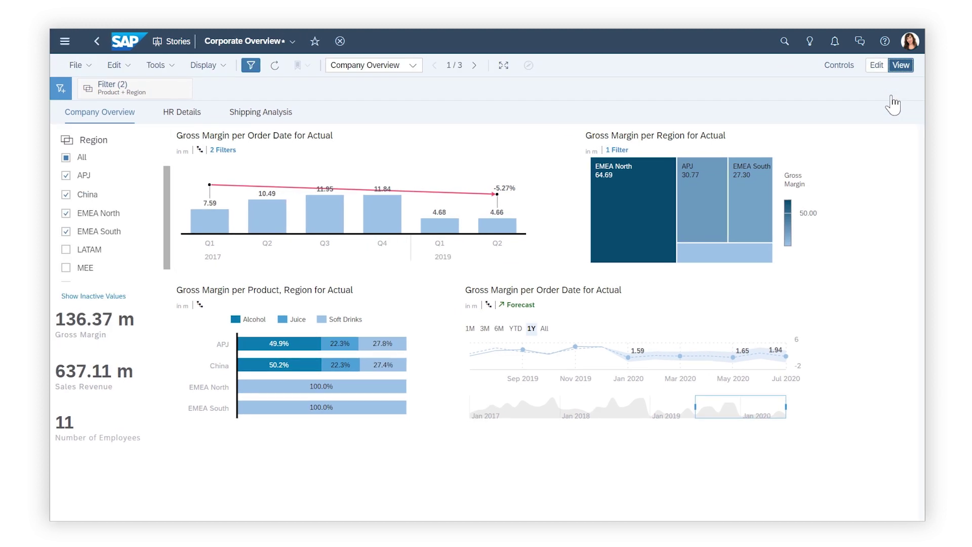